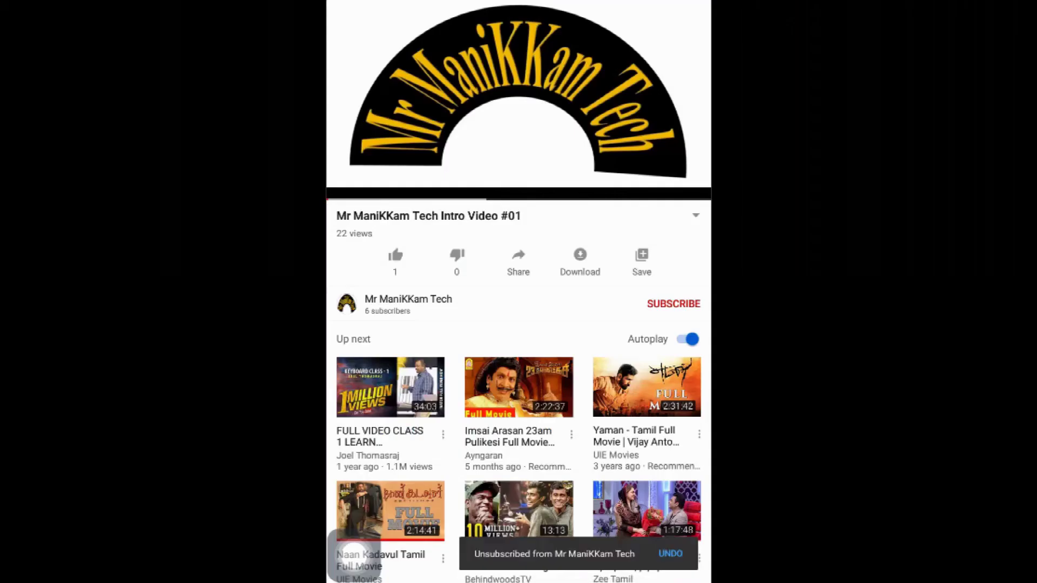
Subscribe to the tech channel and set its bell notifications to All
left_click(674, 303)
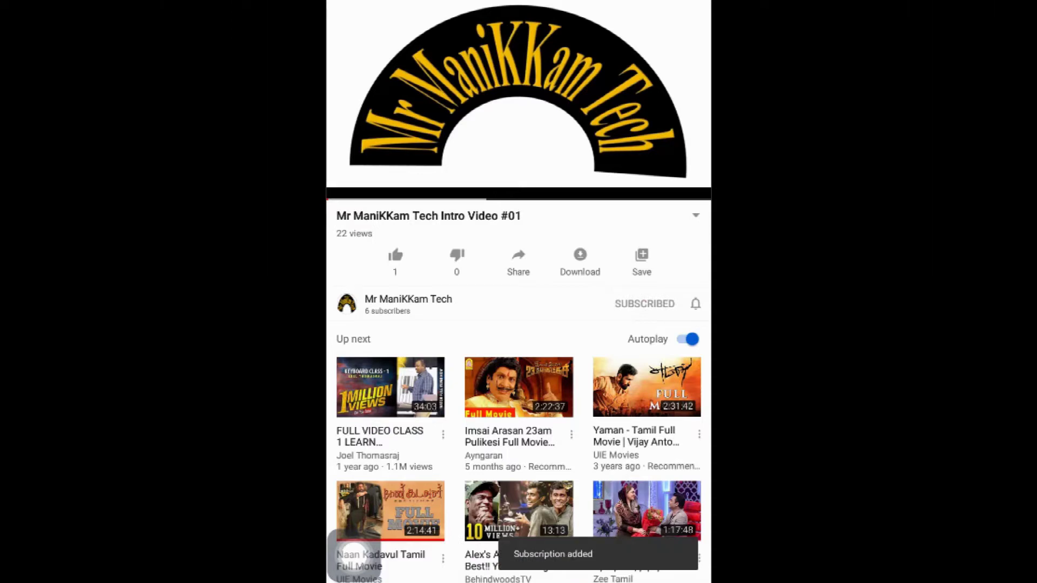
left_click(696, 303)
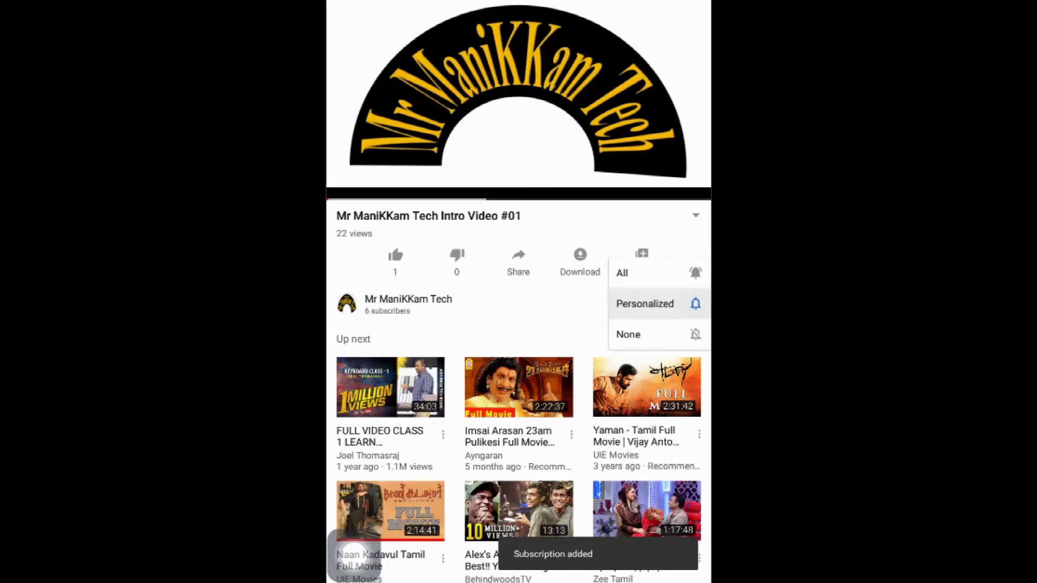
left_click(622, 272)
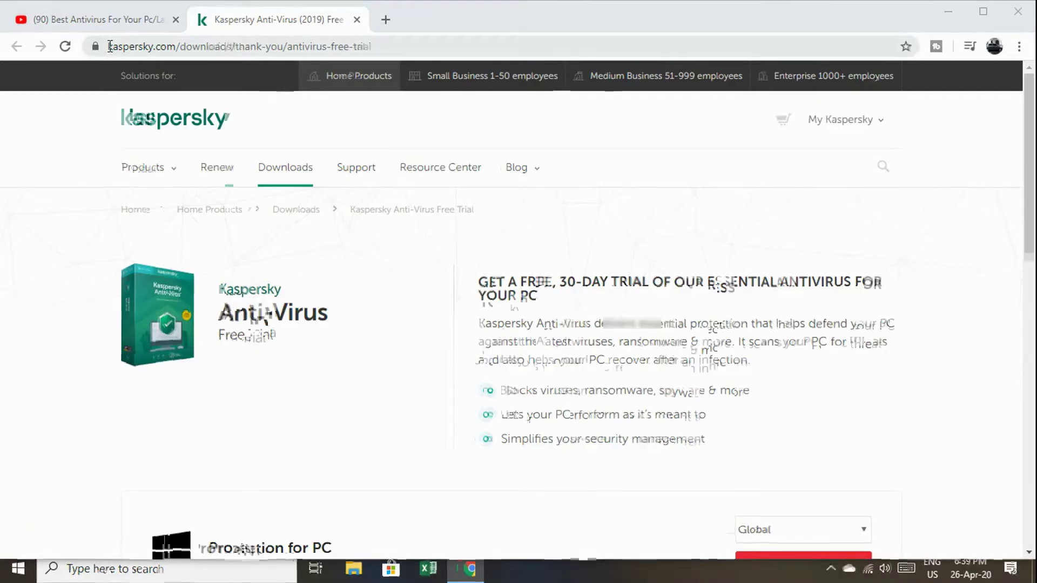
left_click_drag(109, 46, 385, 51)
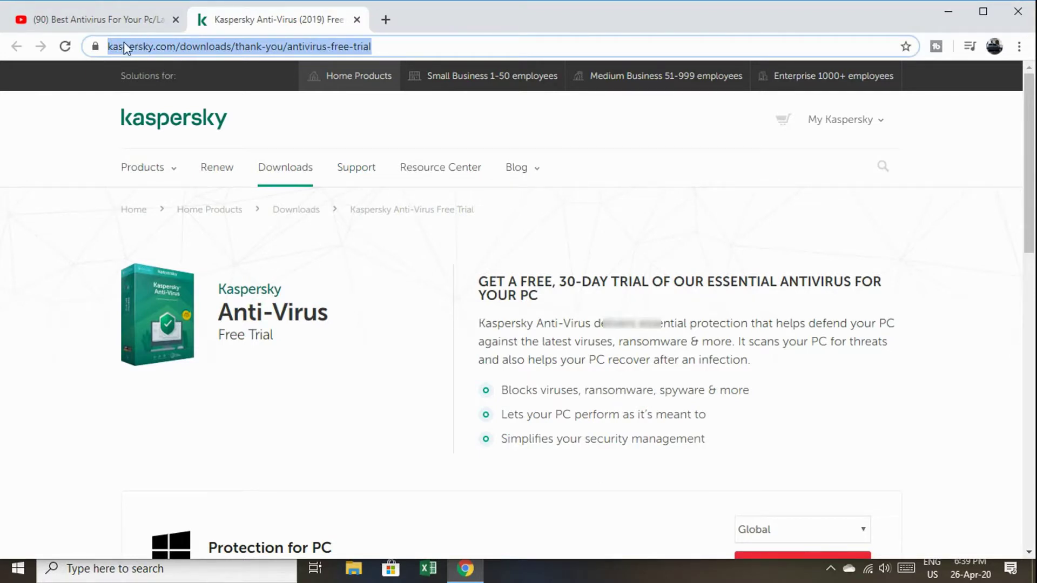
left_click(480, 350)
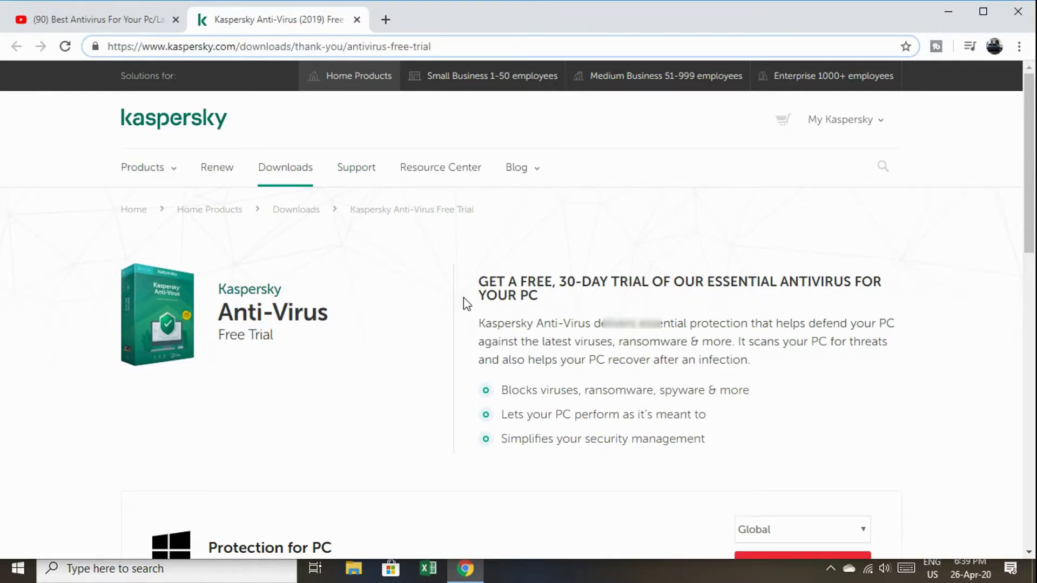
left_click_drag(479, 281, 897, 300)
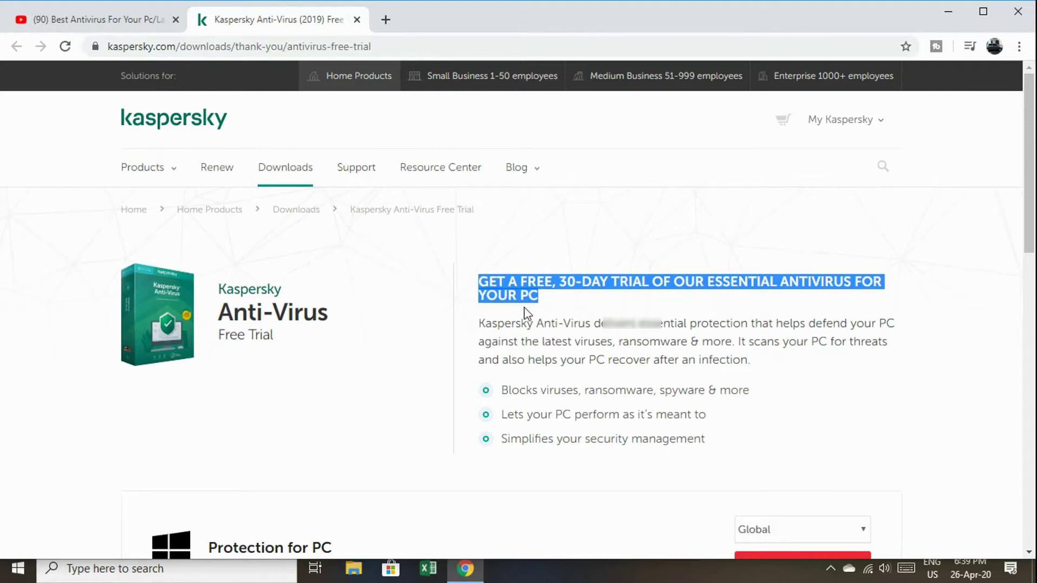
left_click(558, 316)
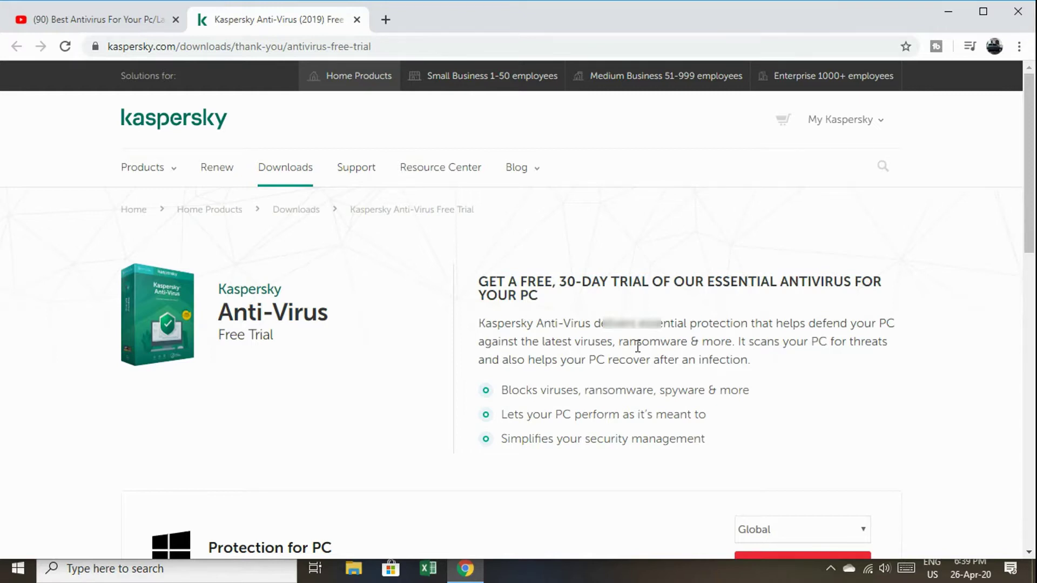
scroll(706, 441, "down", 3)
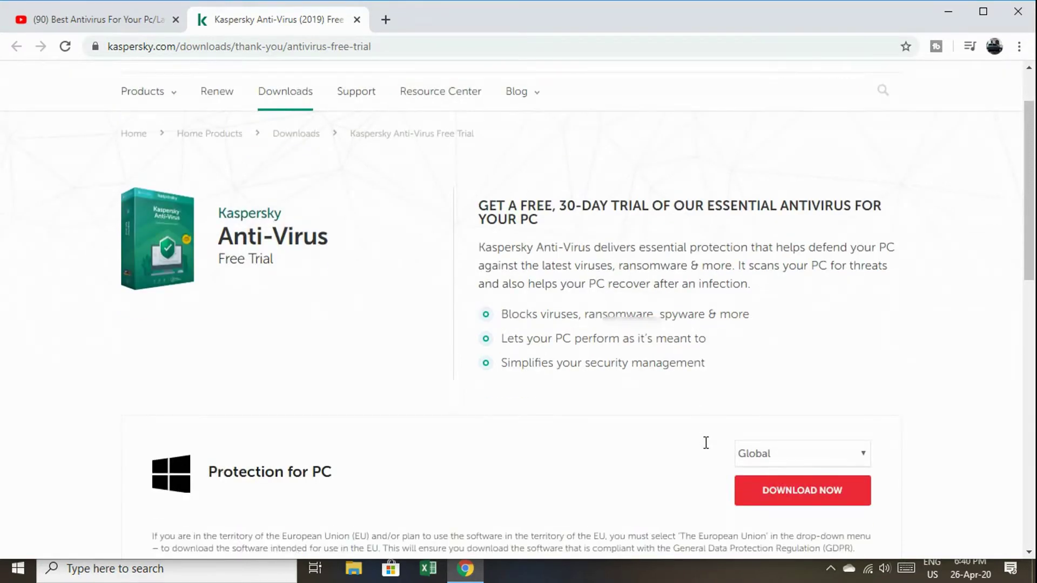
Download the Kaspersky Anti-Virus trial installer and show it in its folder
left_click(808, 426)
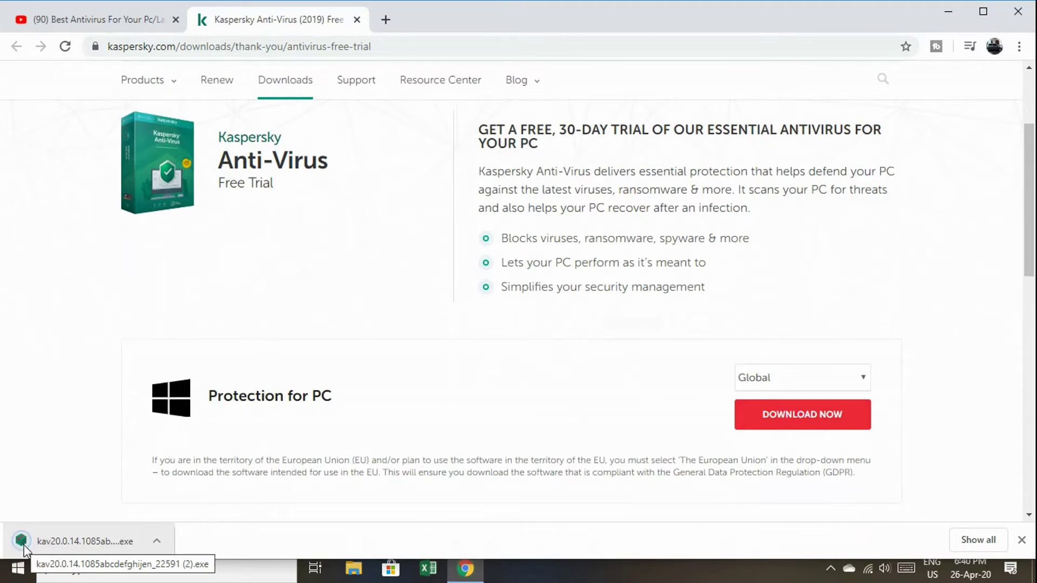
left_click(158, 542)
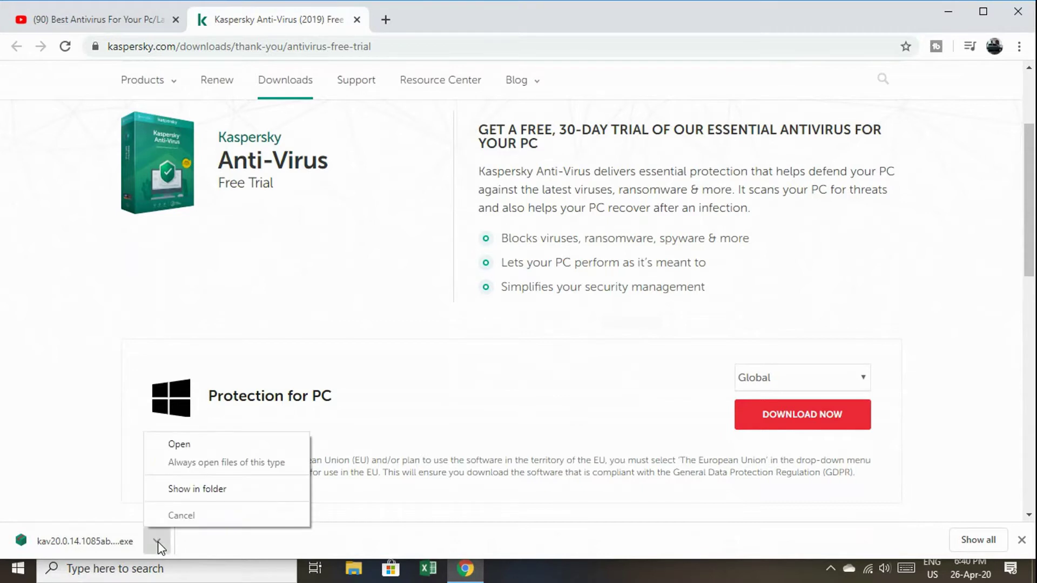
left_click(182, 489)
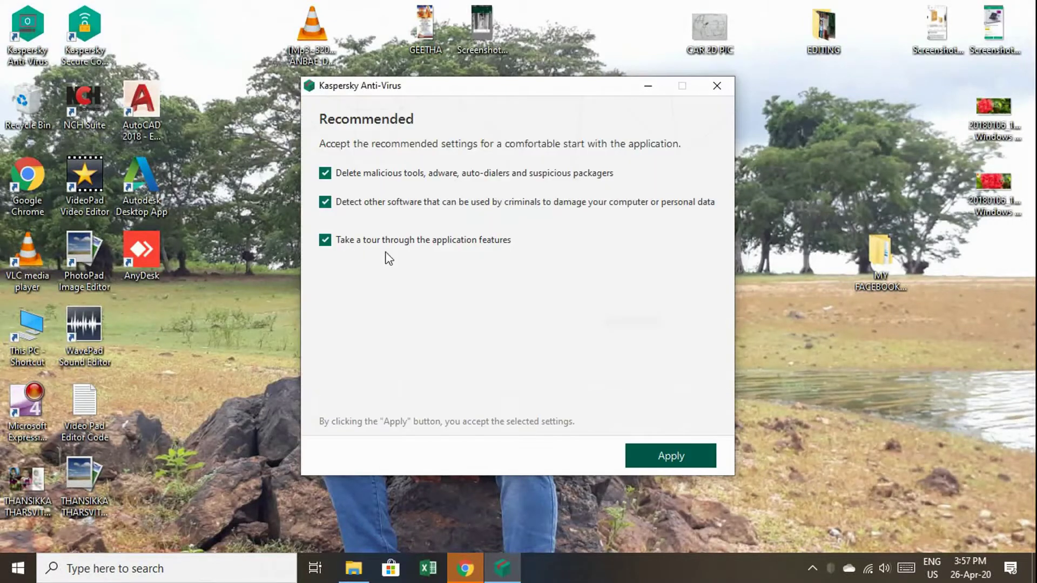
Apply the recommended settings and complete the Kaspersky installation
left_click(670, 459)
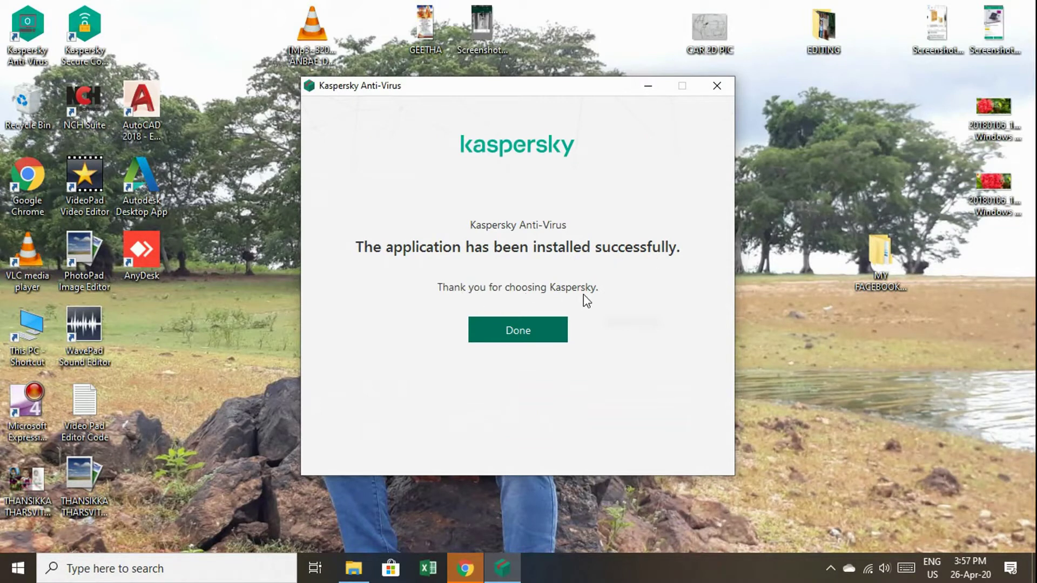
left_click(527, 336)
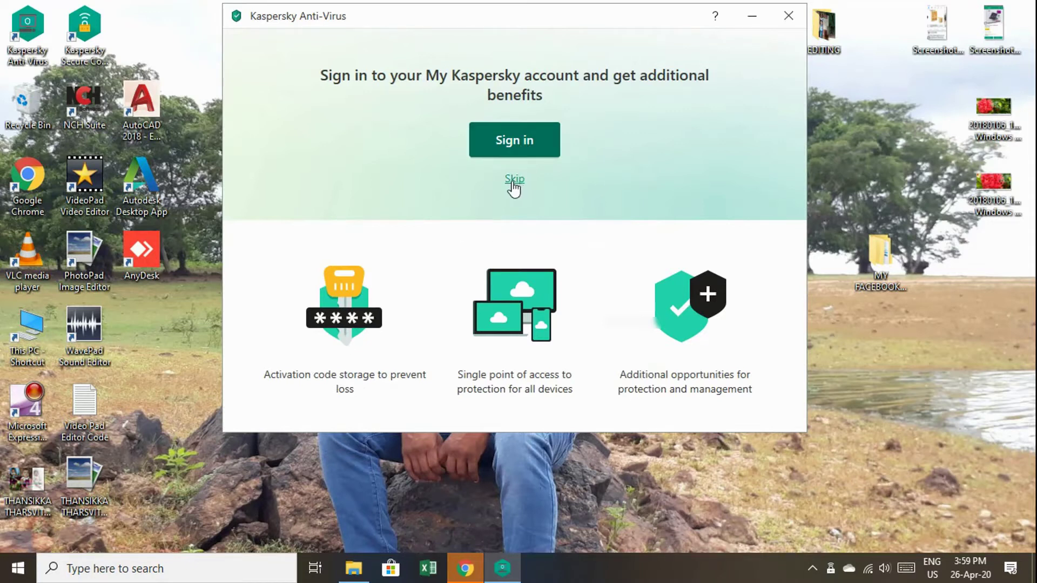
Skip the sign-in prompt and choose Create Account on Connect to My Kaspersky
left_click(478, 152)
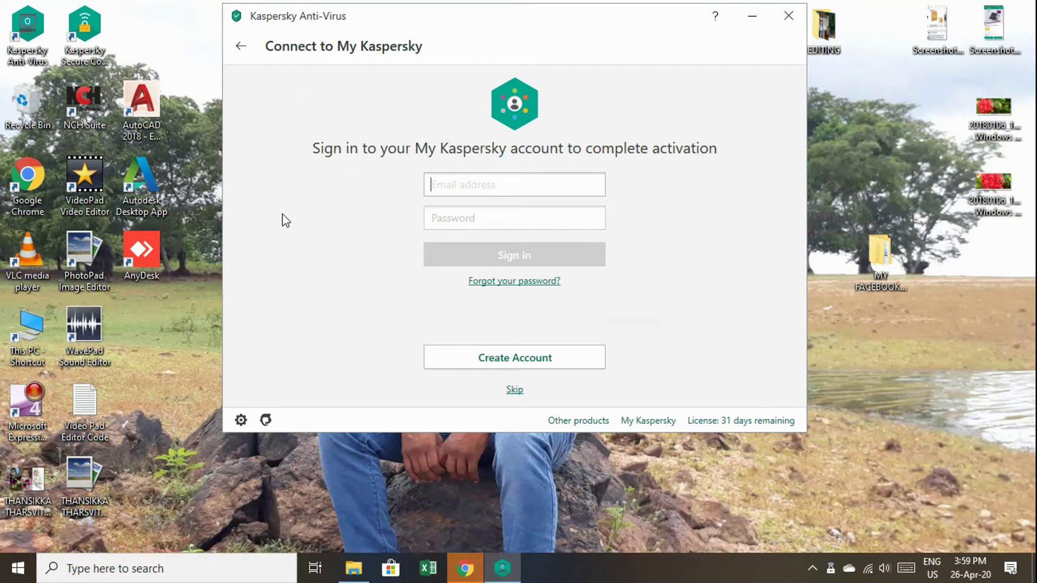
left_click(511, 360)
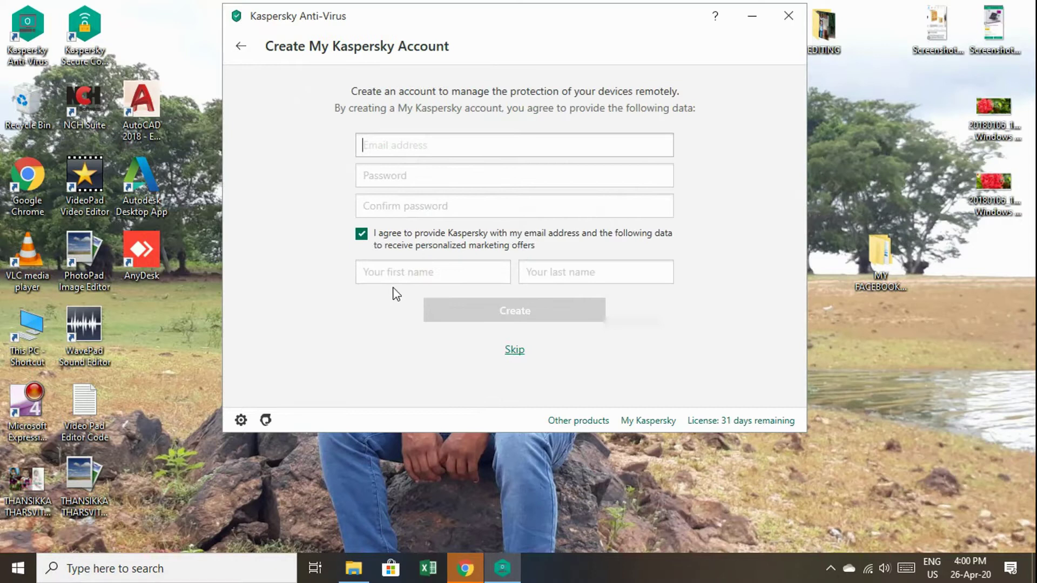
Enter the account e-mail address, a password, and the password confirmation
left_click(374, 143)
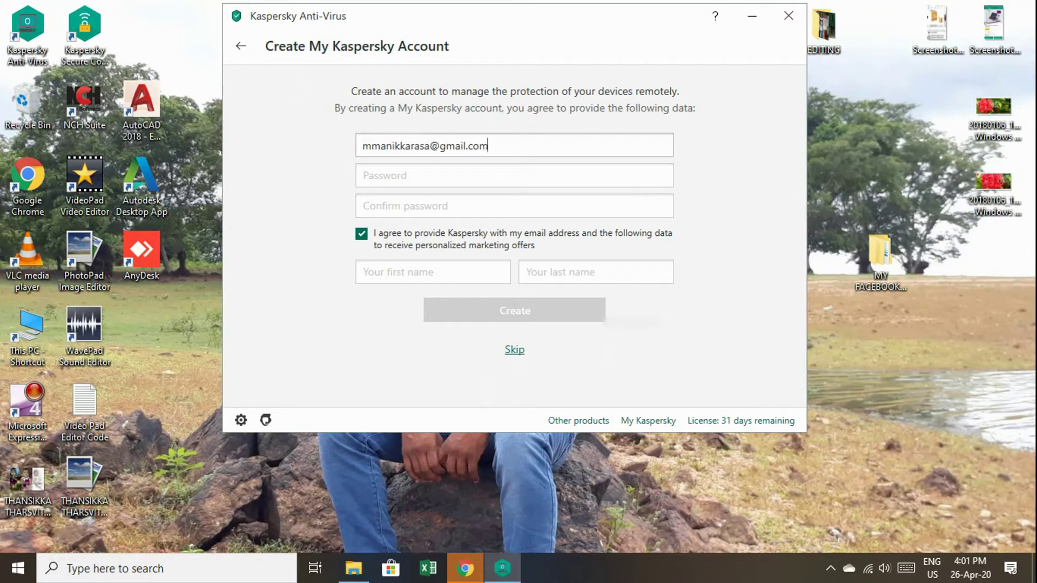
left_click(459, 168)
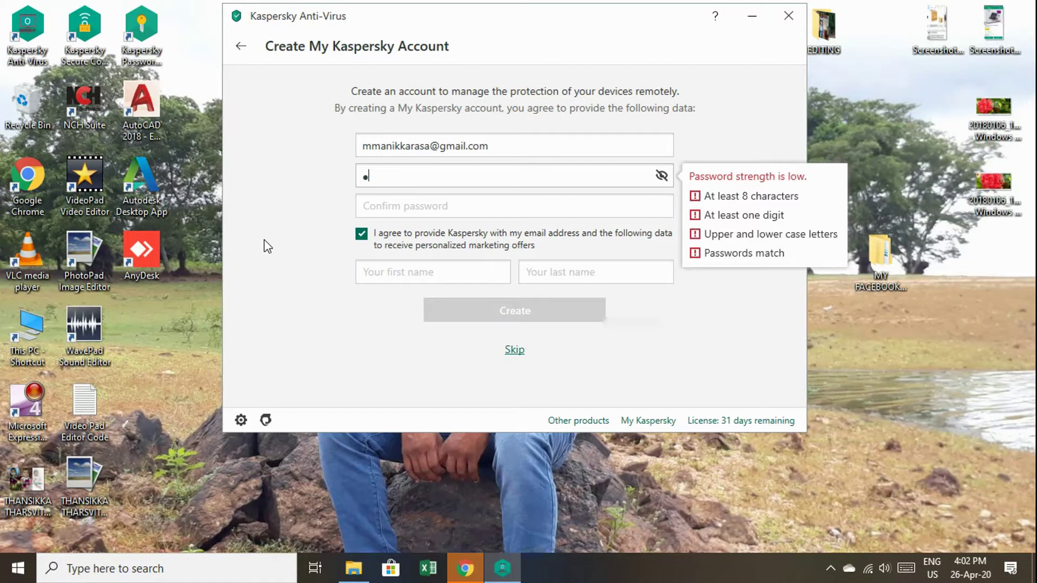
left_click(365, 214)
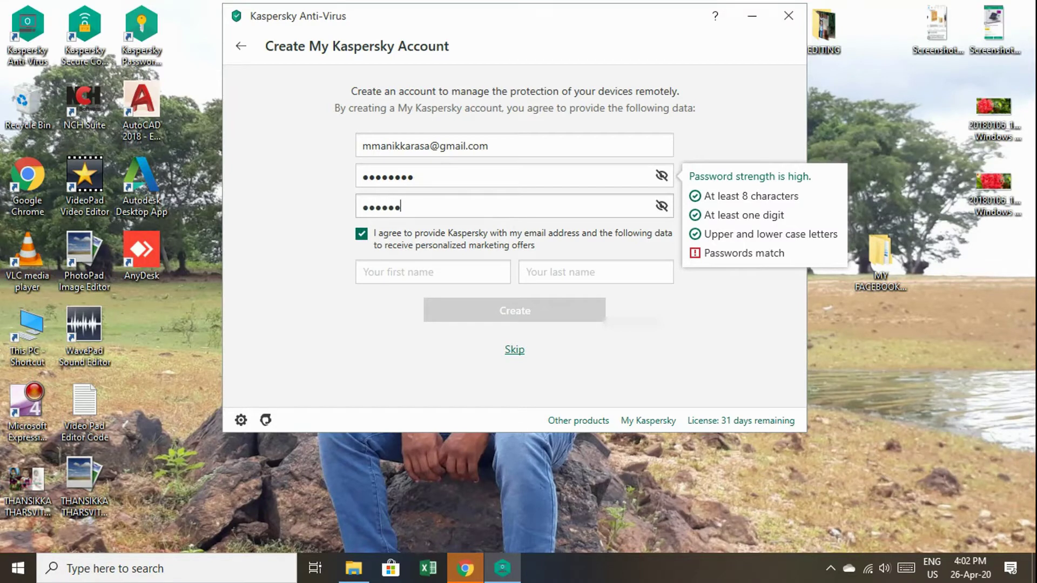
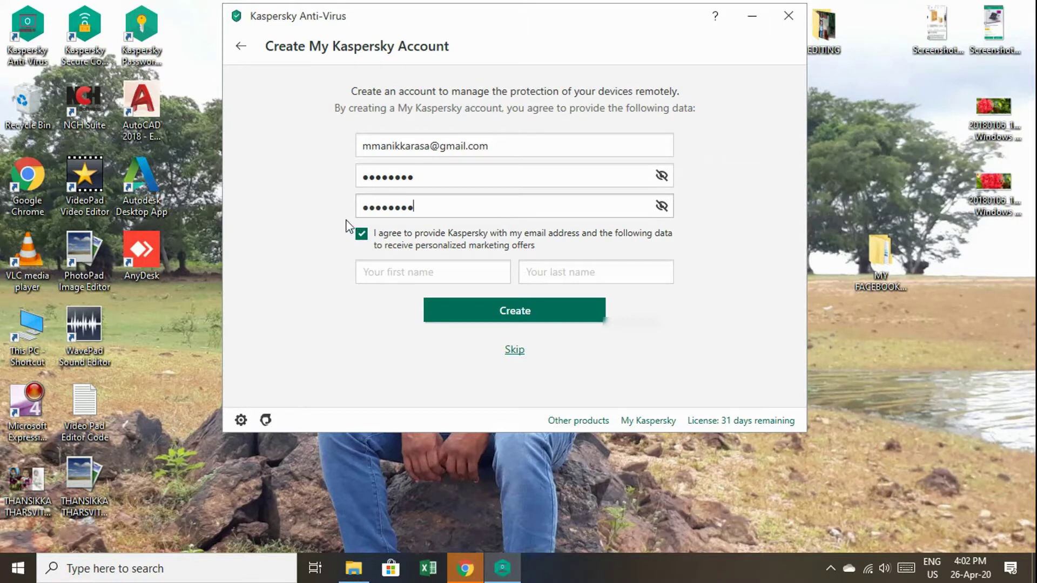
Fill in the owner's first and last name and create the account
left_click(391, 277)
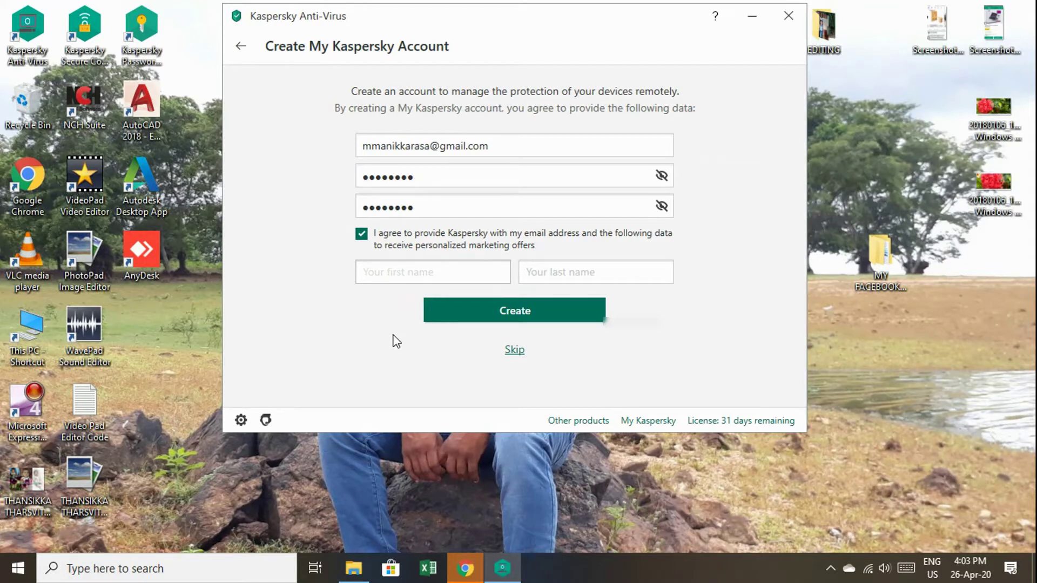
left_click(533, 278)
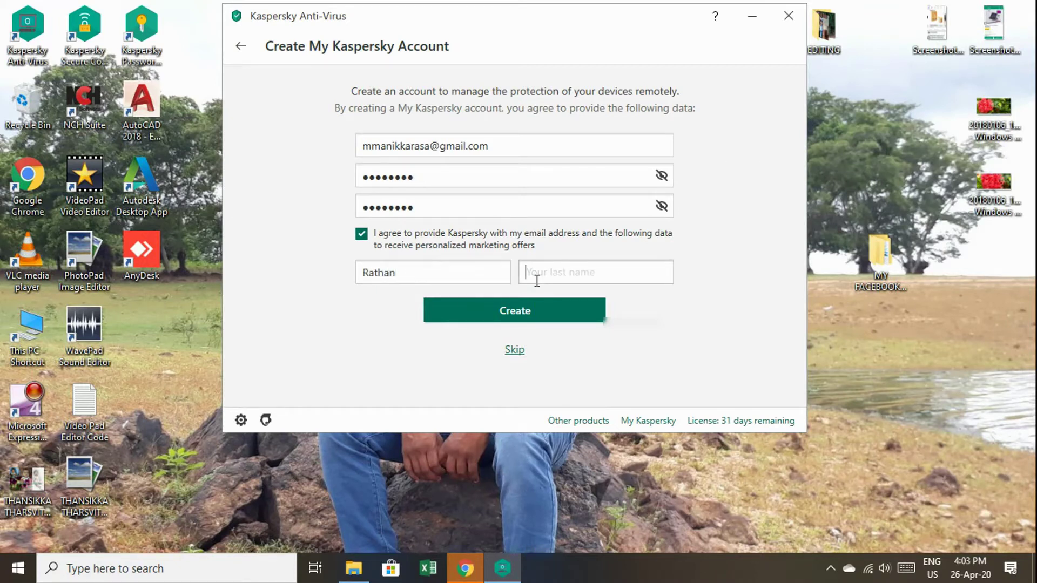
left_click(536, 313)
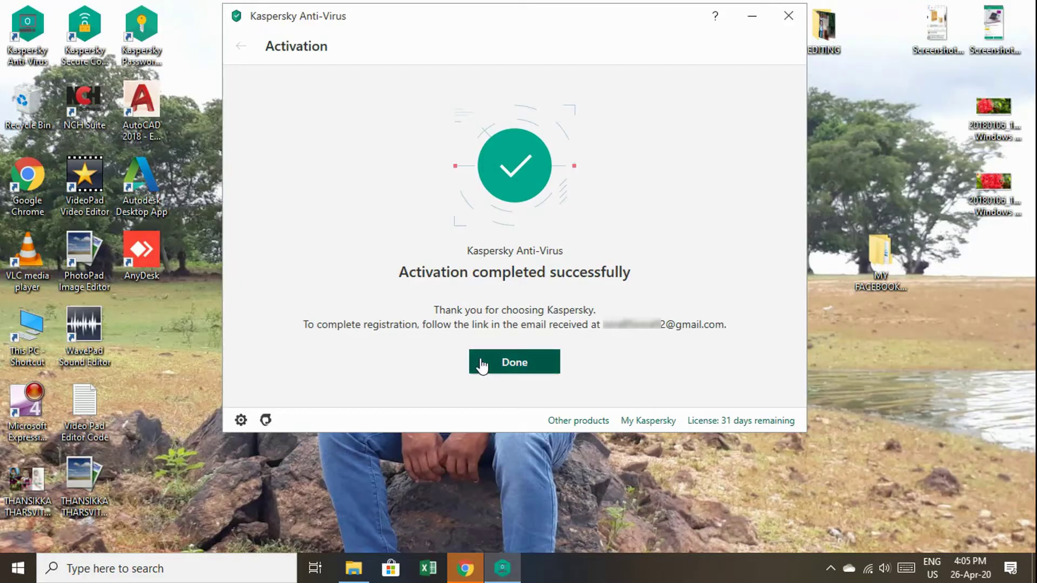
Close the activation confirmation and step through all feature tour pages to the end
left_click(538, 365)
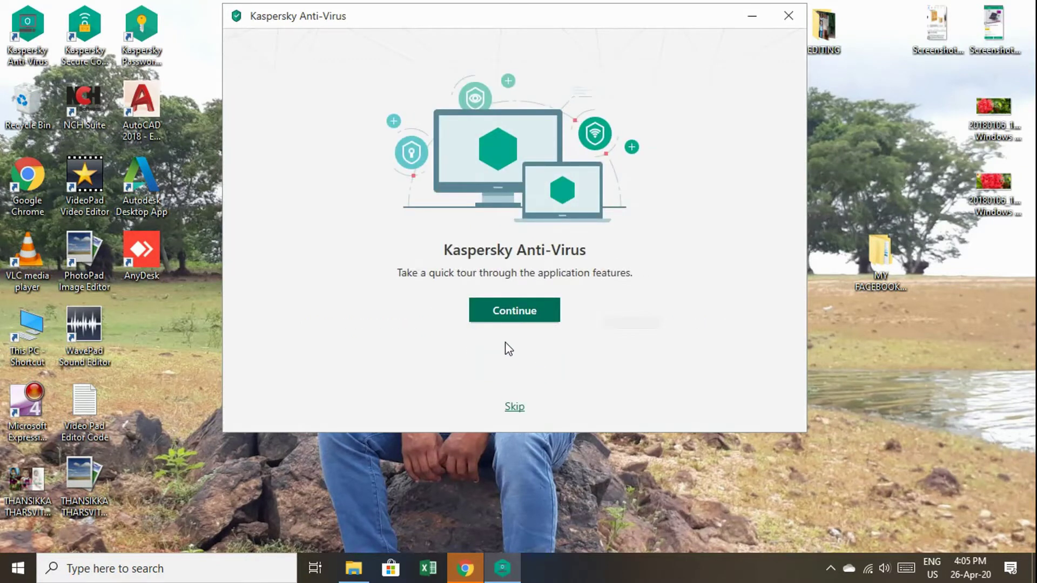
left_click(508, 319)
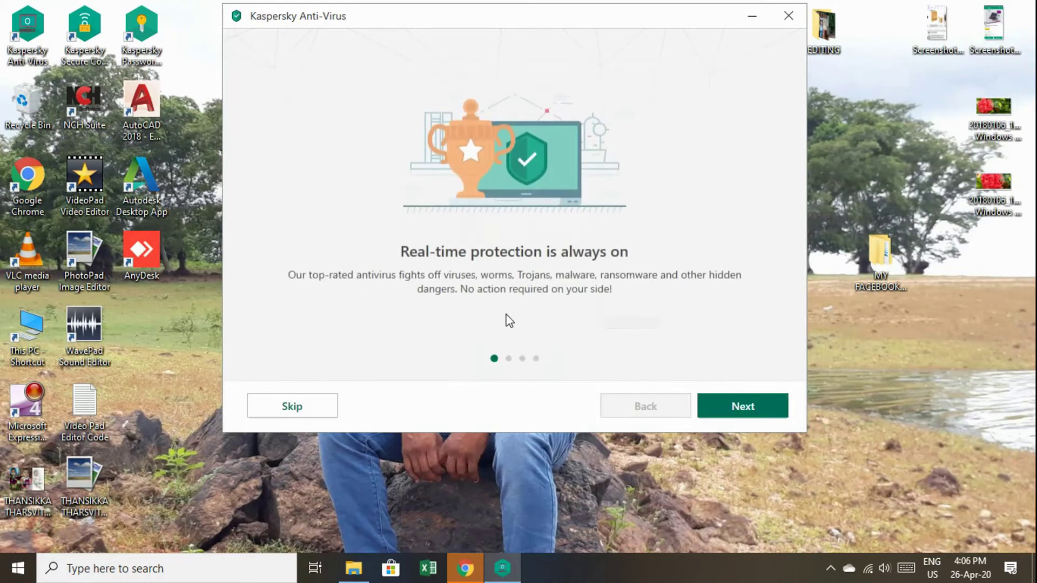
left_click(732, 412)
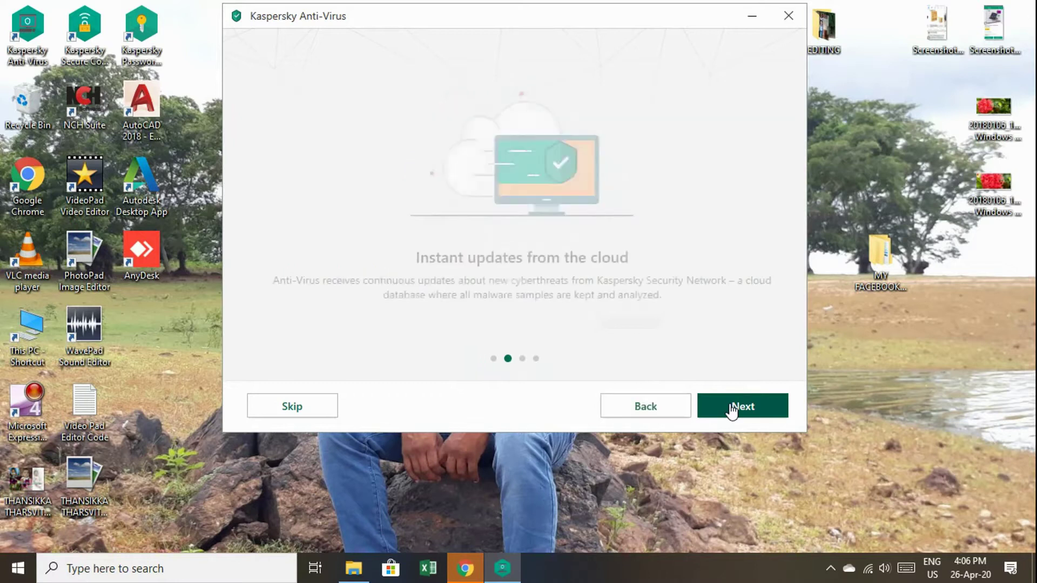
left_click(756, 416)
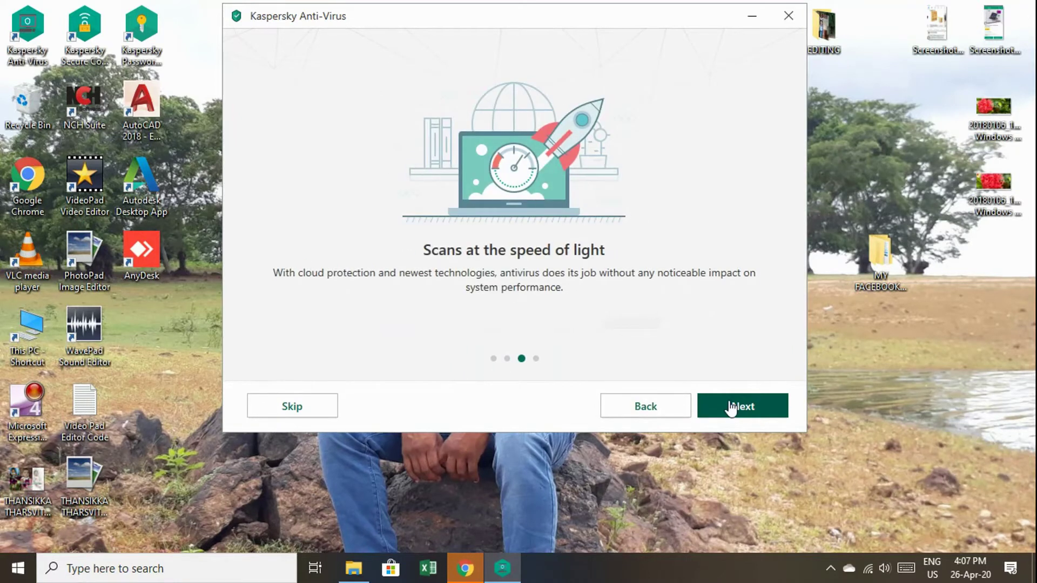
left_click(732, 408)
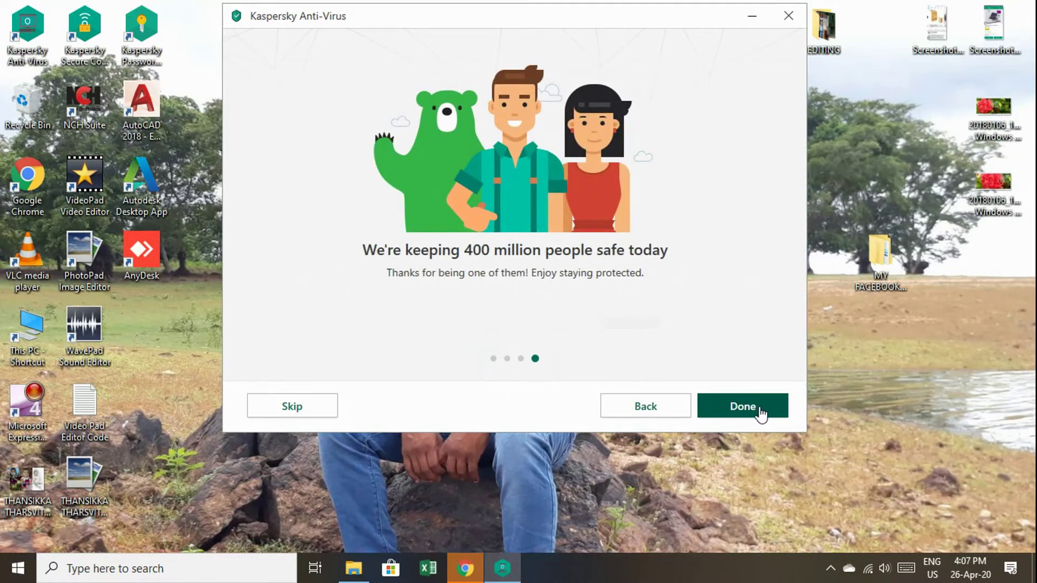
left_click(761, 414)
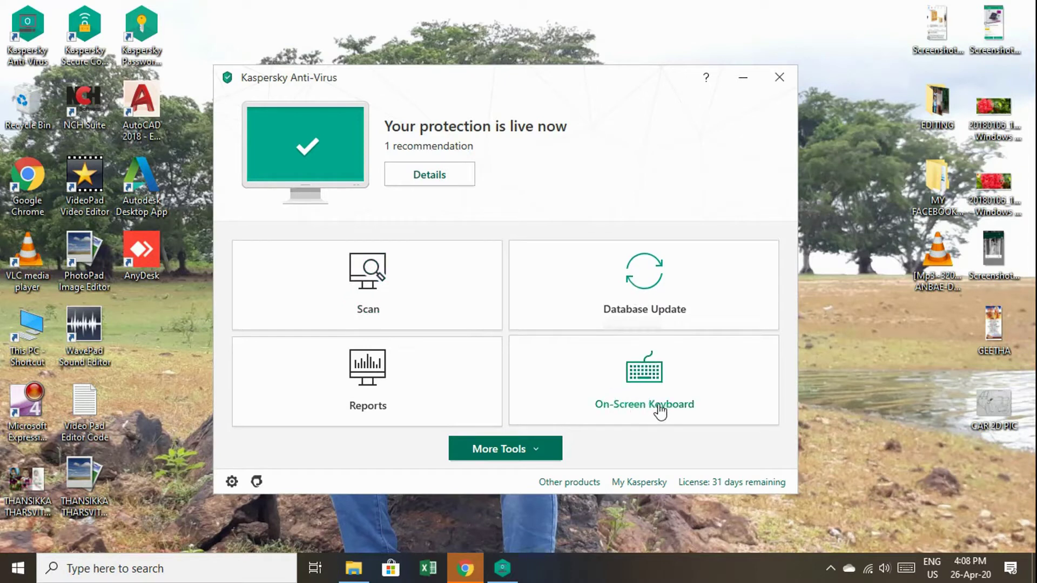
Open Scan and browse Quick Scan, Selective Scan, then Task Manager
left_click(366, 286)
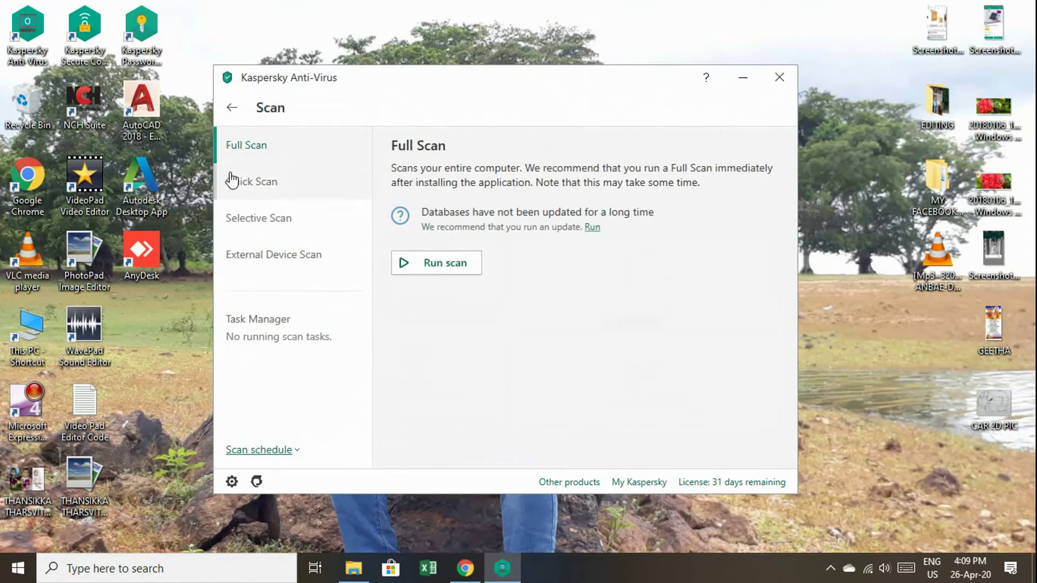
left_click(266, 180)
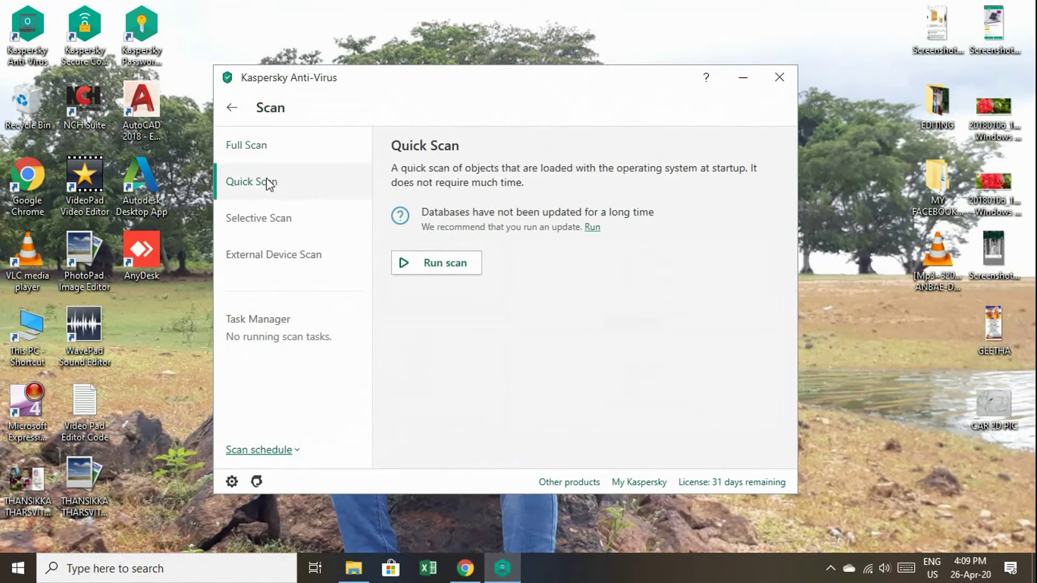
left_click(266, 221)
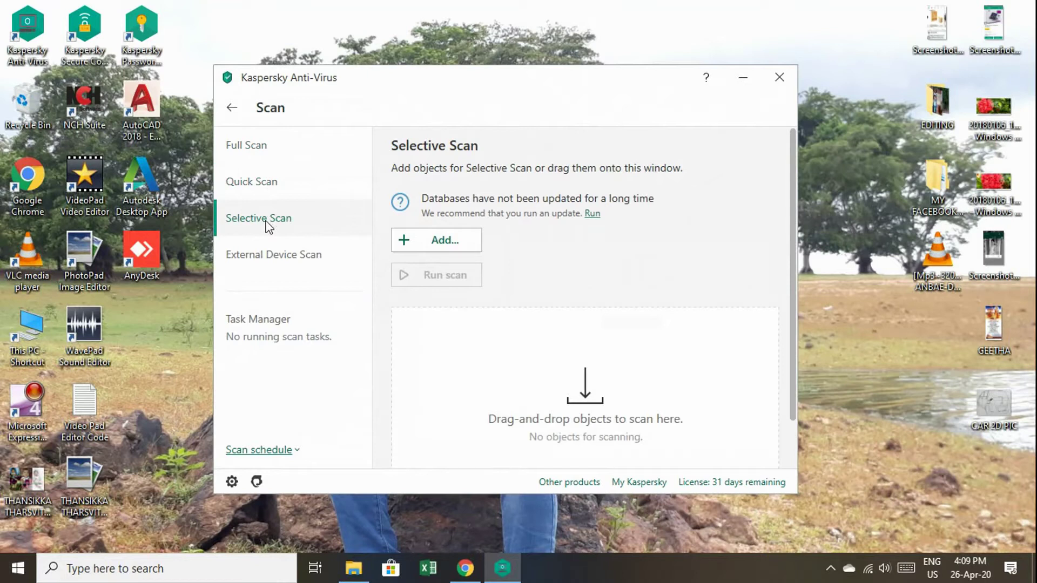
left_click(266, 256)
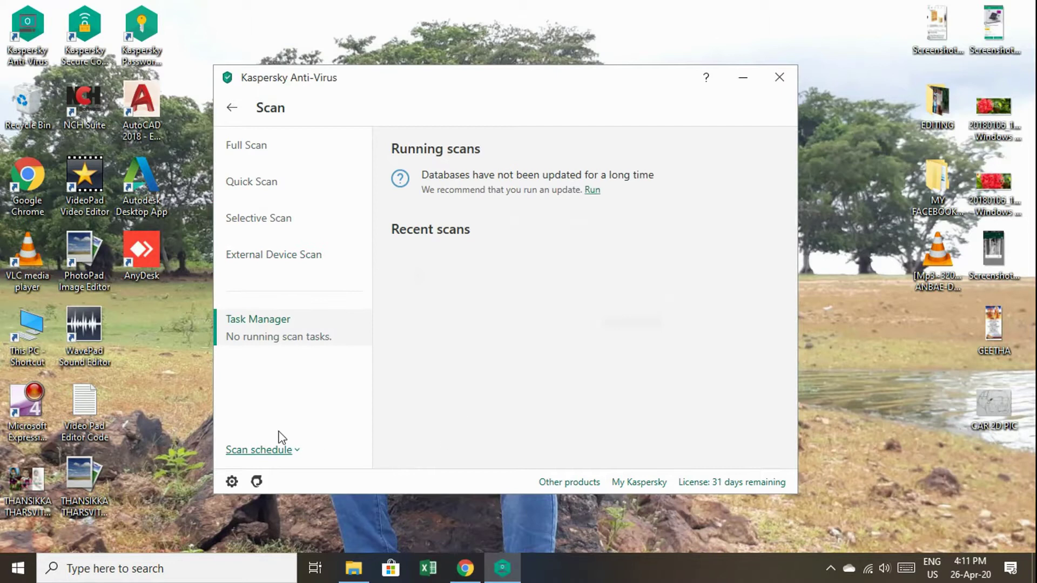
Open the Full Scan schedule and keep Run scan set to 'manually'
left_click(260, 454)
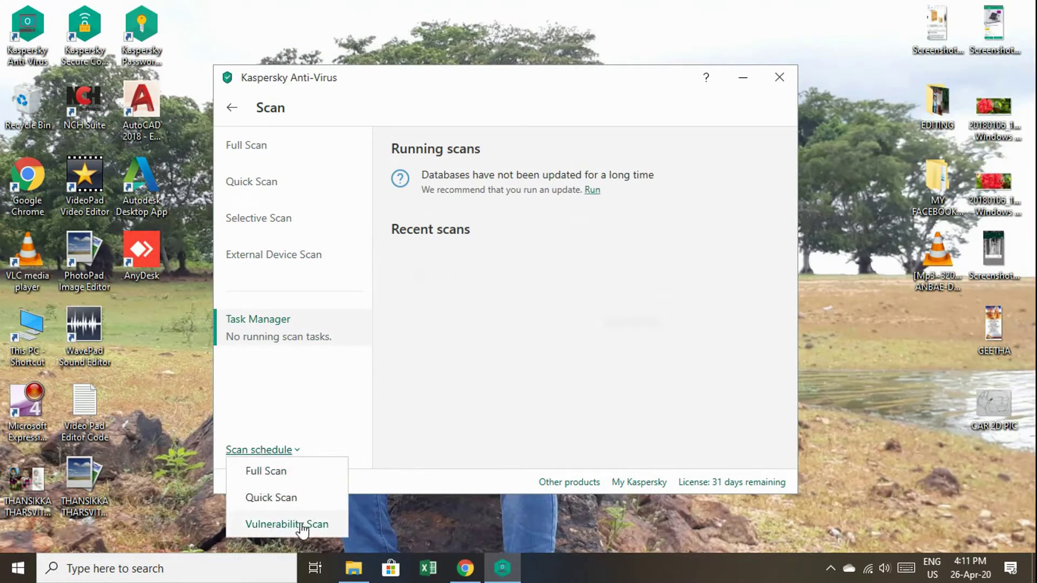
left_click(266, 472)
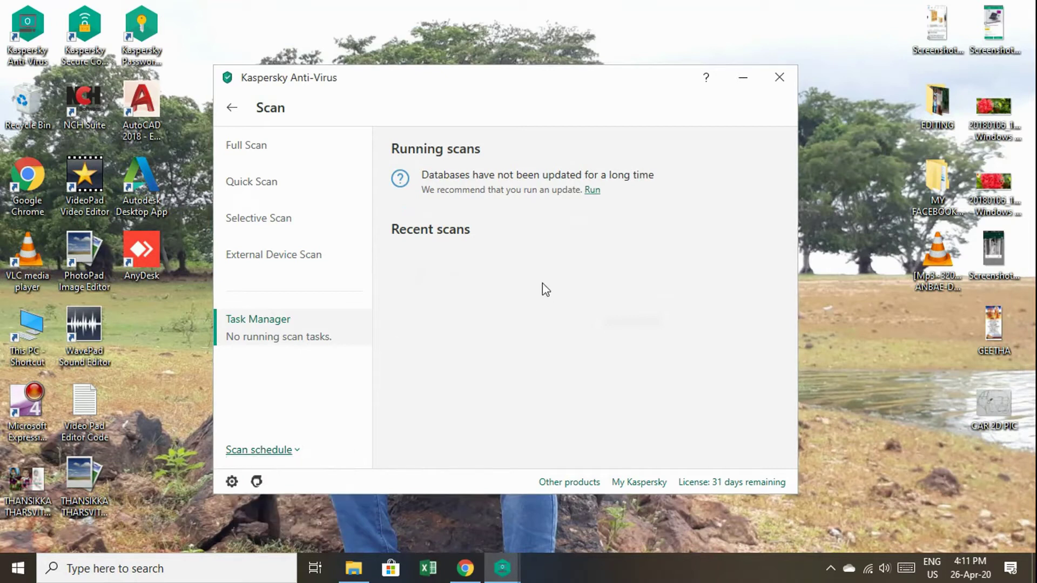
left_click(515, 175)
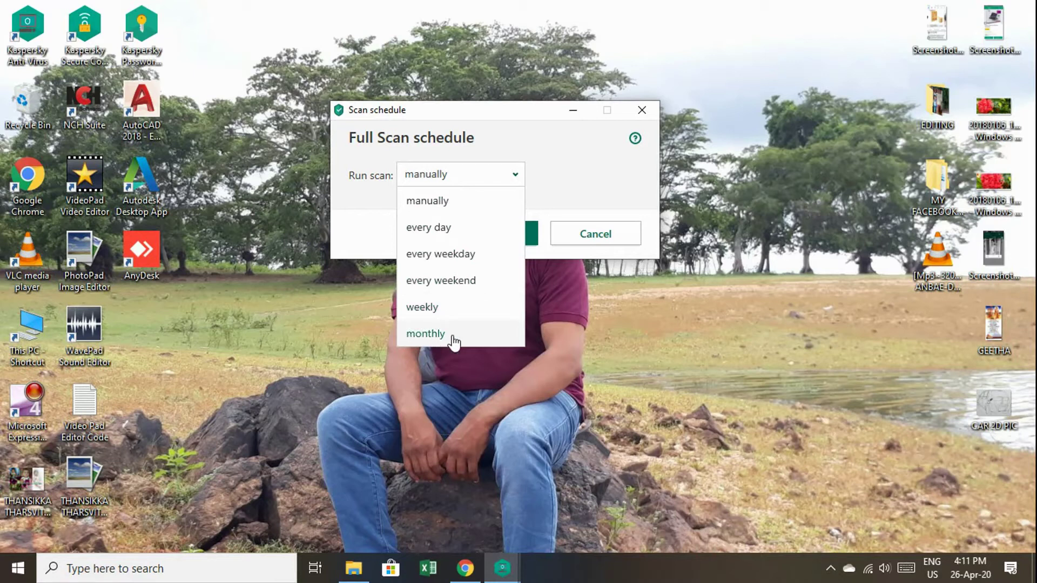
left_click(520, 184)
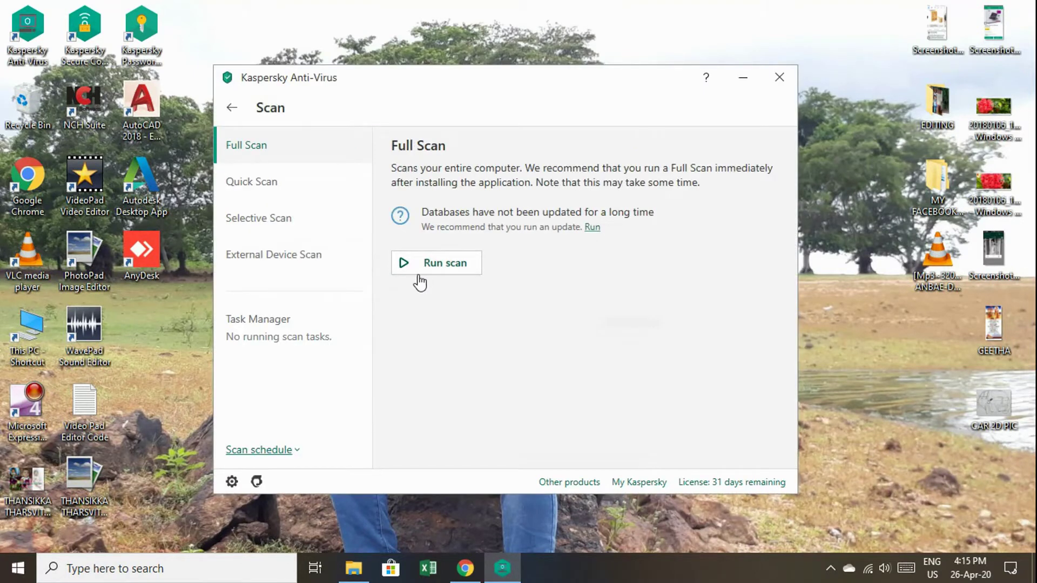
Run the Full Scan from the Full Scan page
left_click(420, 274)
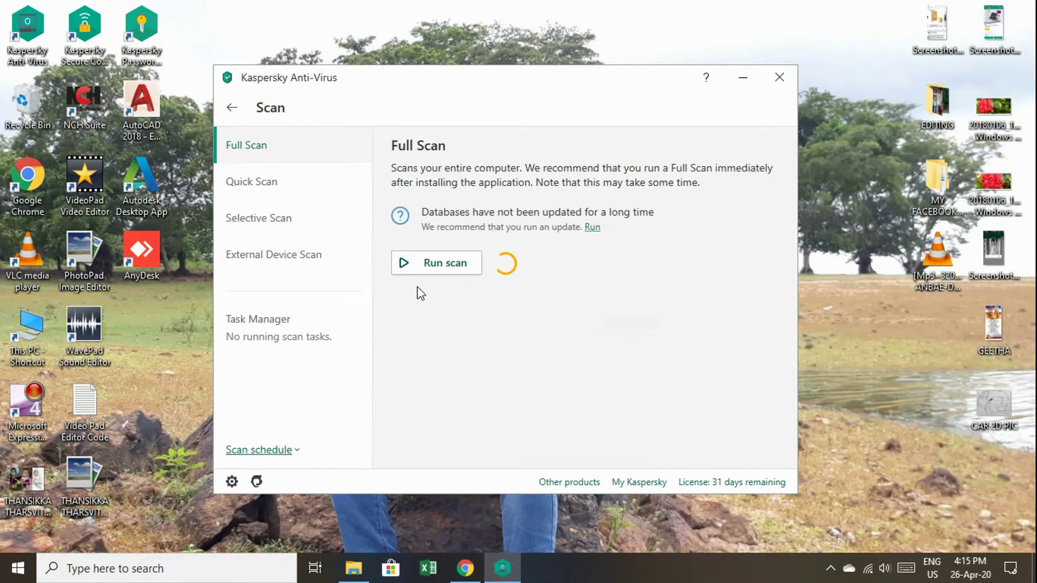
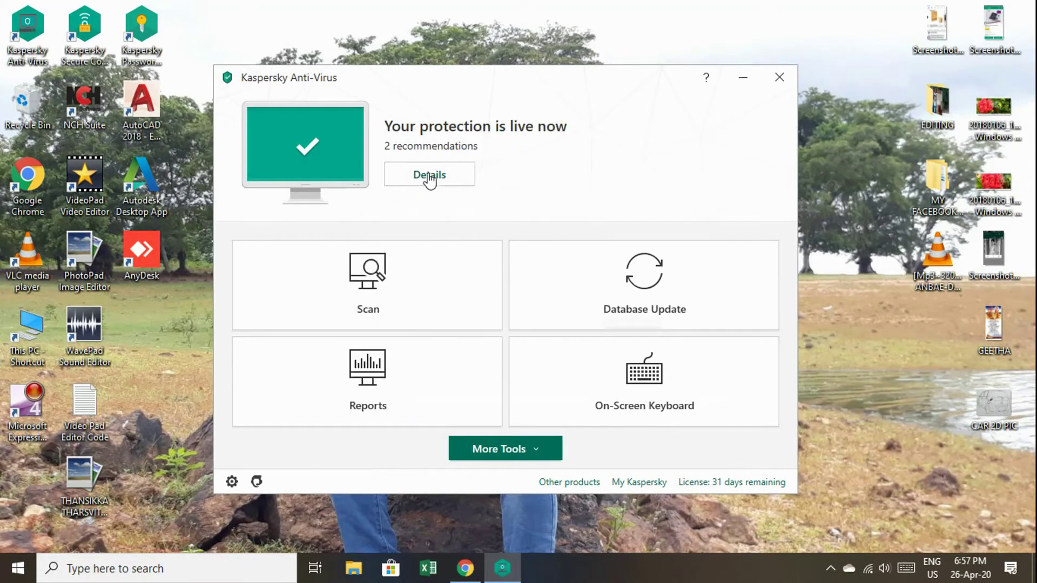
Show the Licensing details, confirming an active trial license with 31 days left
left_click(430, 175)
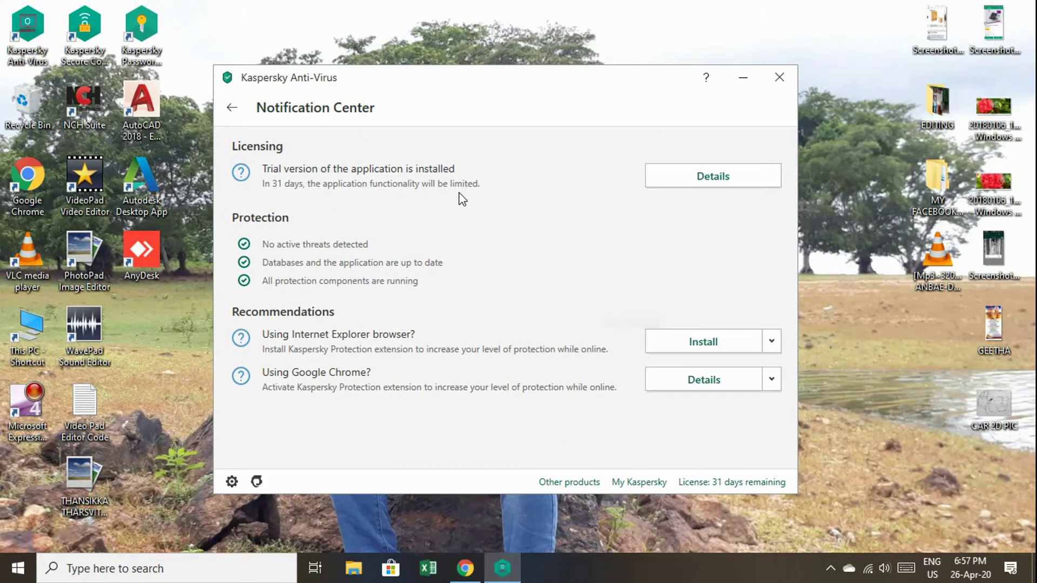
left_click(684, 184)
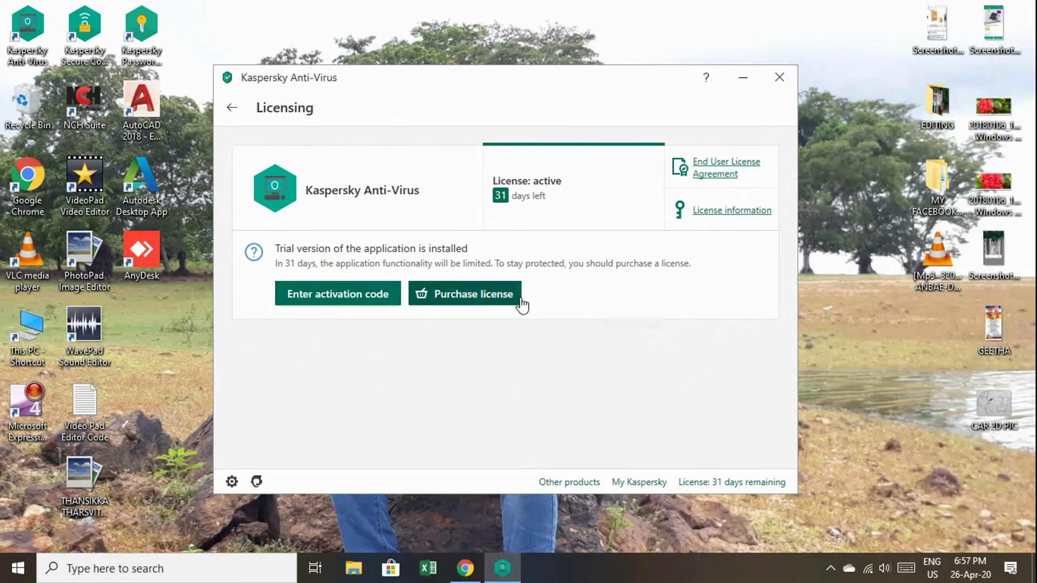
Choose Purchase license from activation-code entry to reach the online Anti-Virus store page
left_click(350, 300)
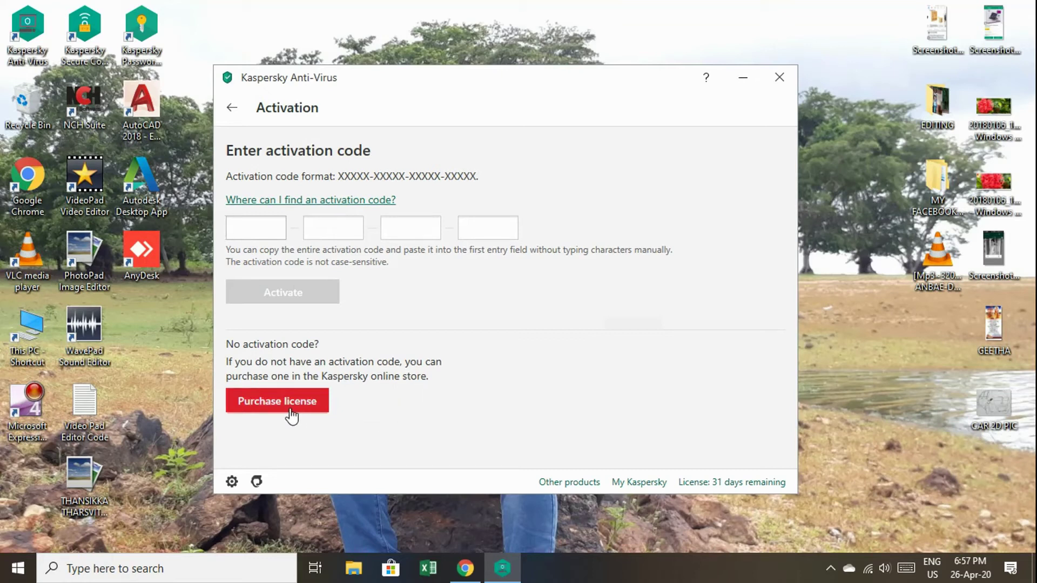
left_click(250, 401)
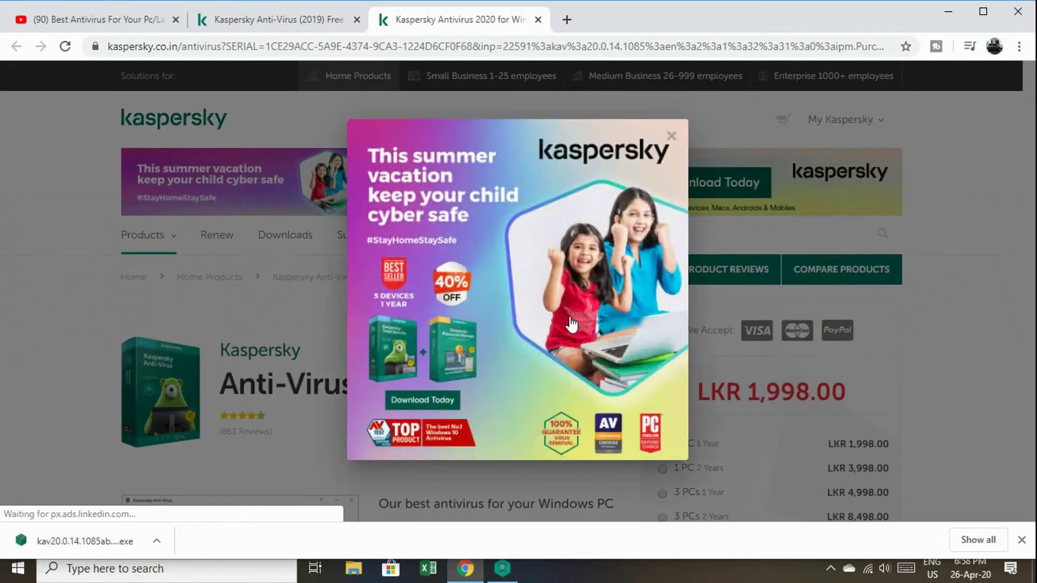
Dismiss the summer promo popup and scroll through the Anti-Virus price options (LKR 1,998.00, 1 PC)
left_click(672, 138)
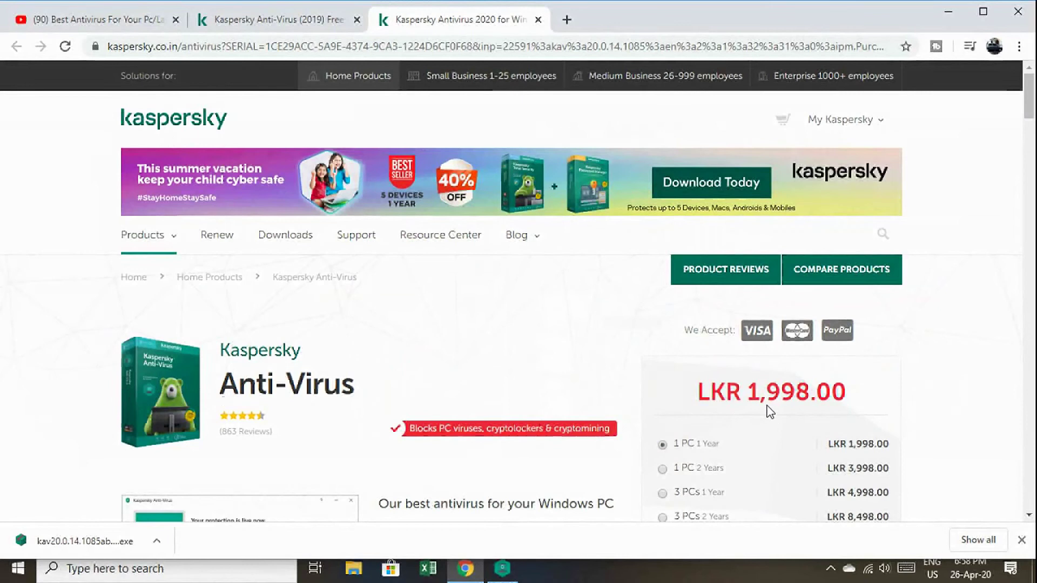
scroll(769, 412, "down", 3)
scroll(665, 318, "up", 3)
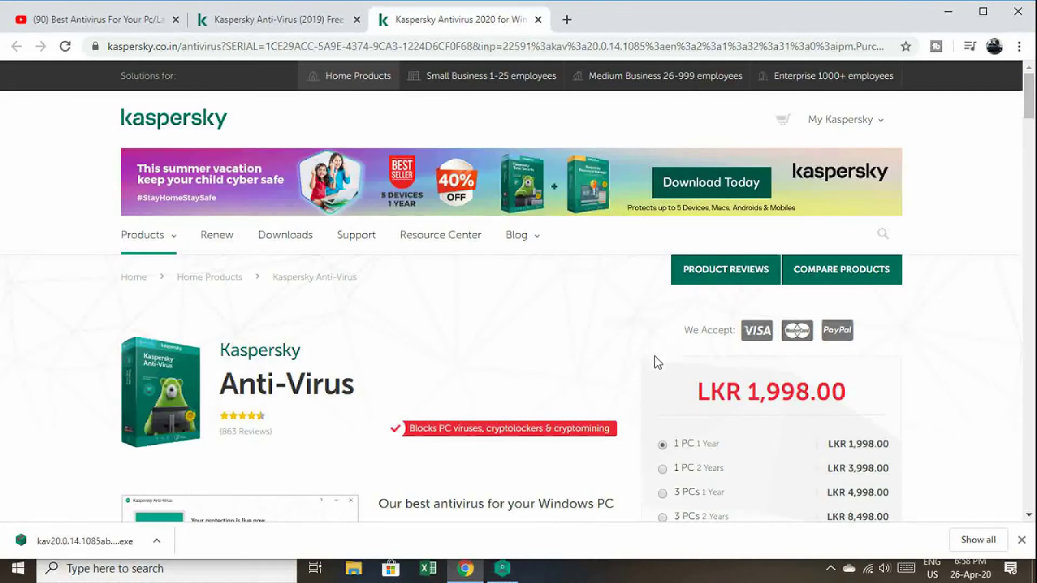
scroll(718, 345, "down", 2)
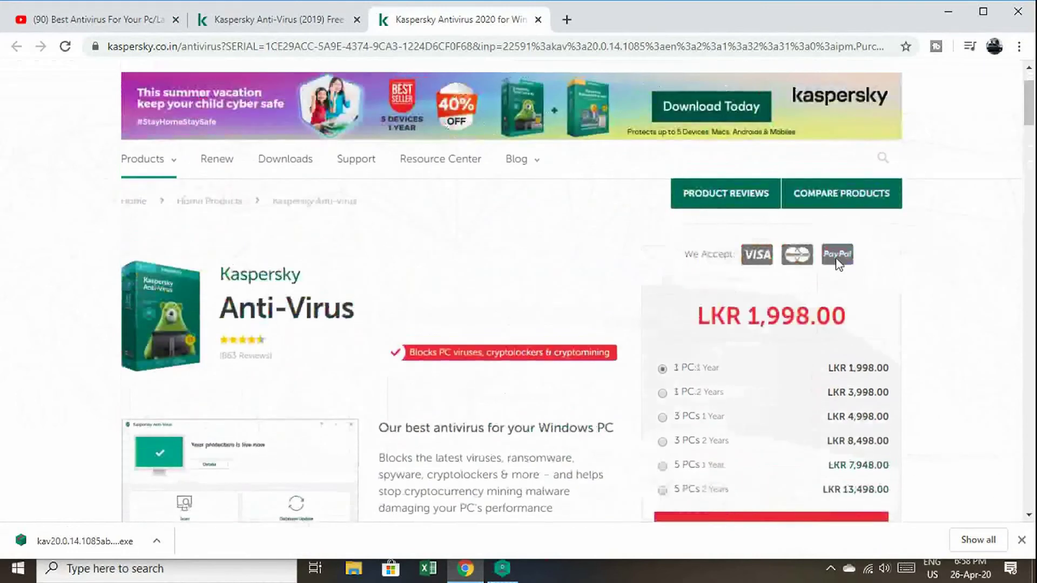
scroll(594, 336, "down", 3)
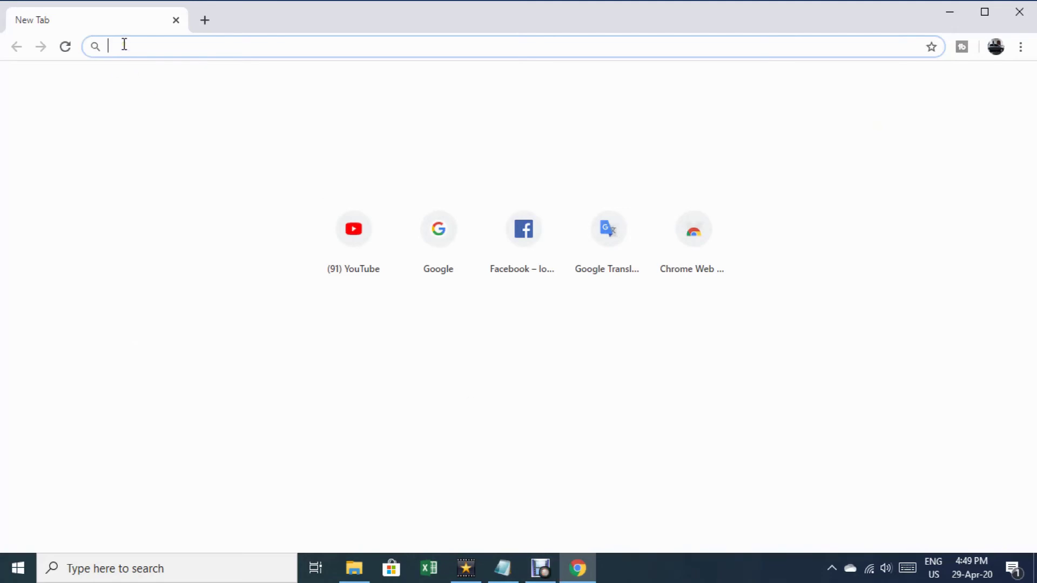
Load daraz.lk/daraz-mall and open the Kaspersky card under Brand Events
type("https://www.daraz.lk/daraz-mall/")
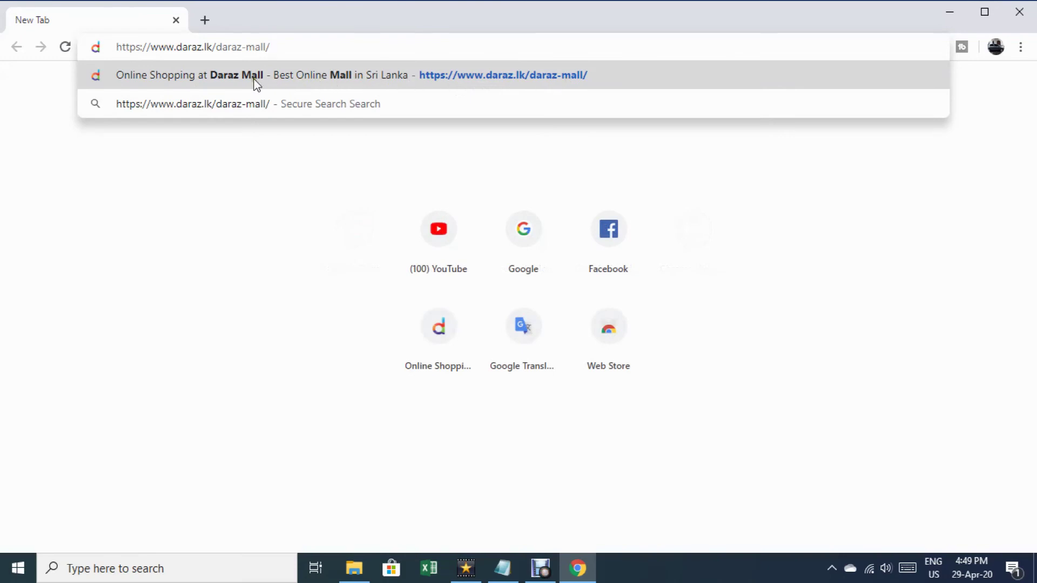
left_click(333, 78)
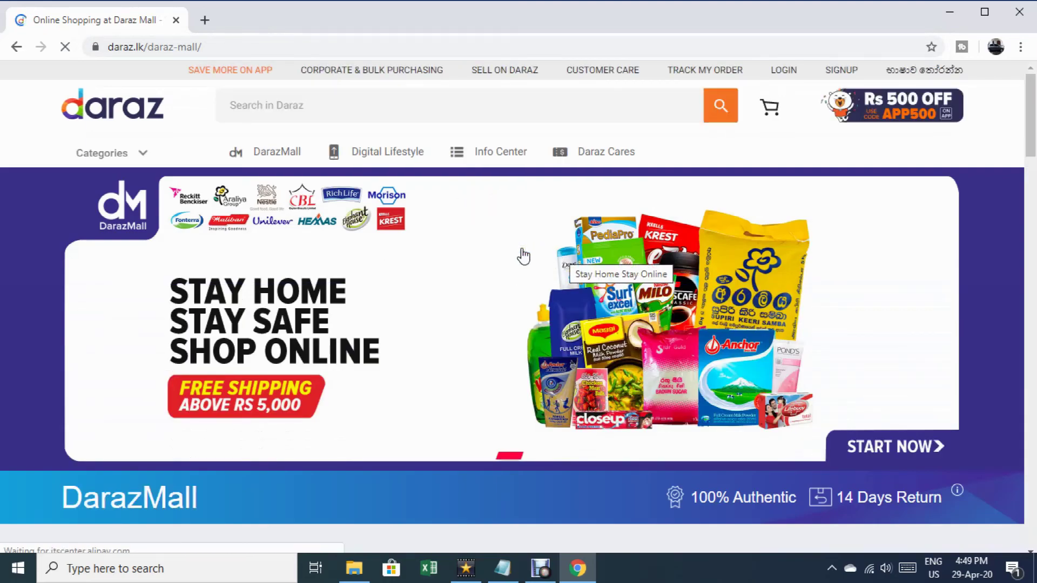
scroll(523, 257, "down", 5)
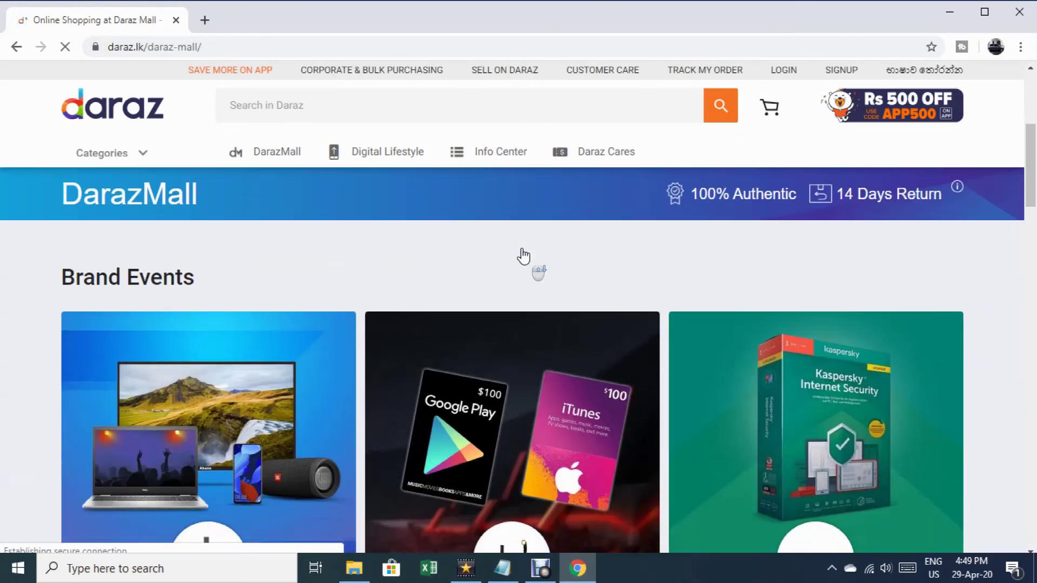
scroll(523, 257, "down", 4)
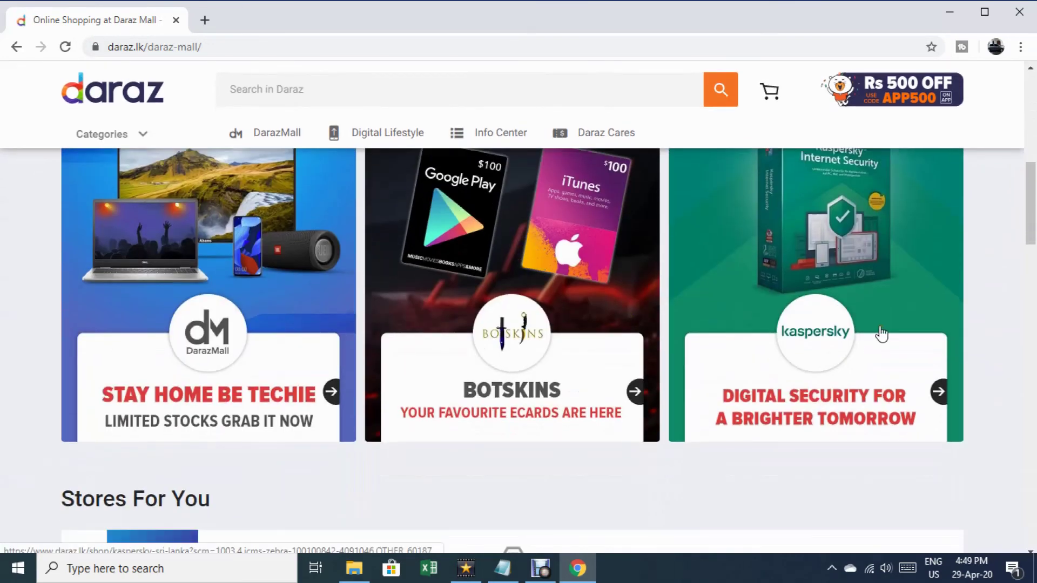
left_click(882, 266)
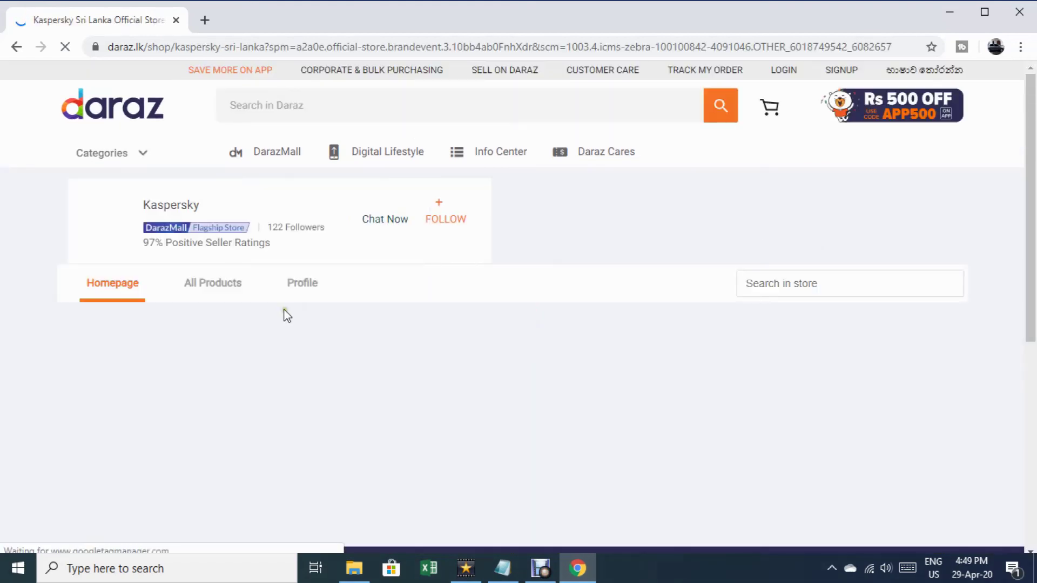
Open the Kaspersky Total Security 1 Device 1 Year product from Just For You
scroll(286, 316, "down", 1)
scroll(287, 315, "down", 1)
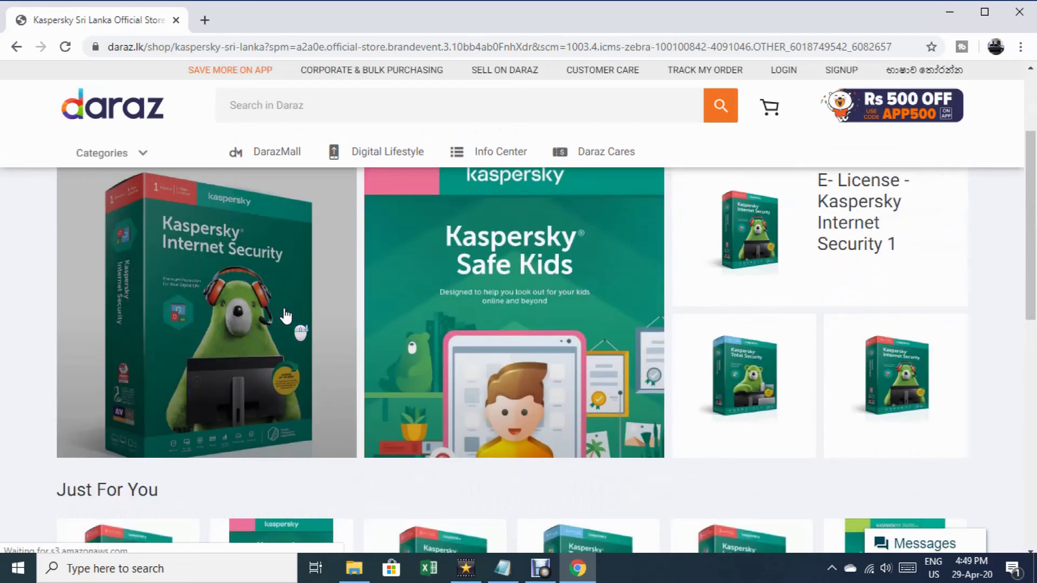
scroll(286, 316, "up", 2)
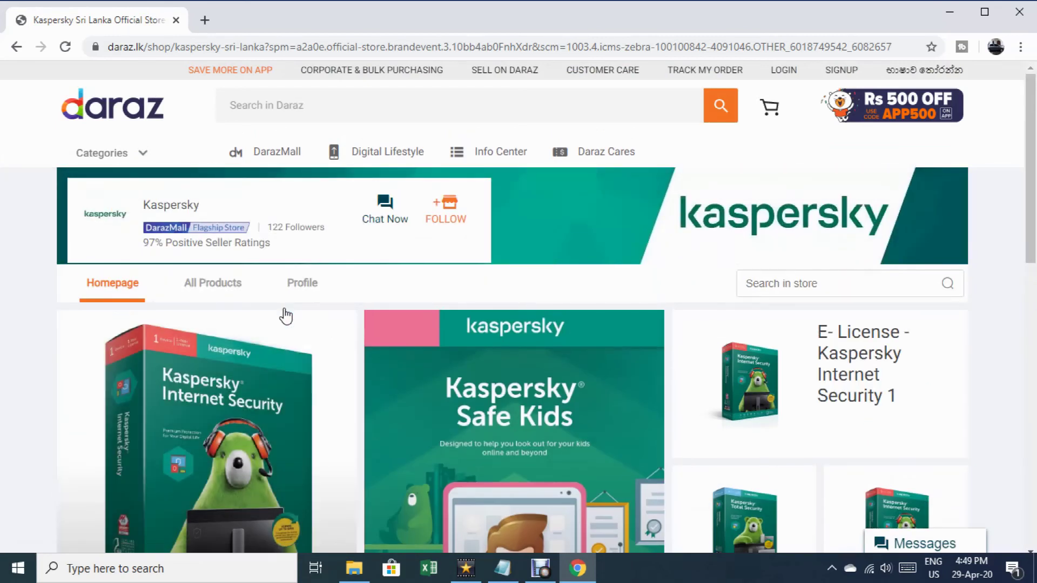
scroll(286, 316, "down", 5)
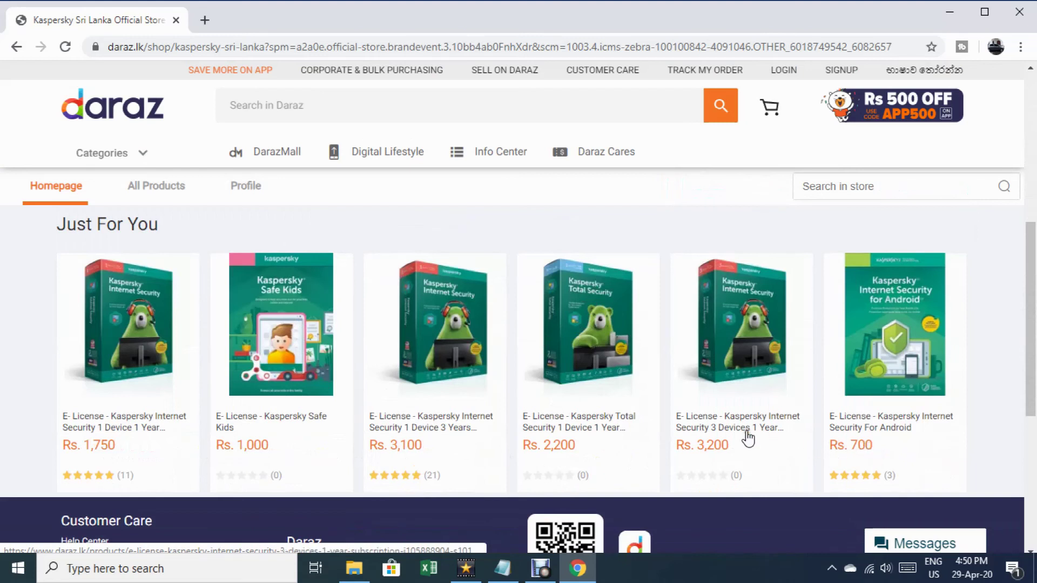
left_click(586, 338)
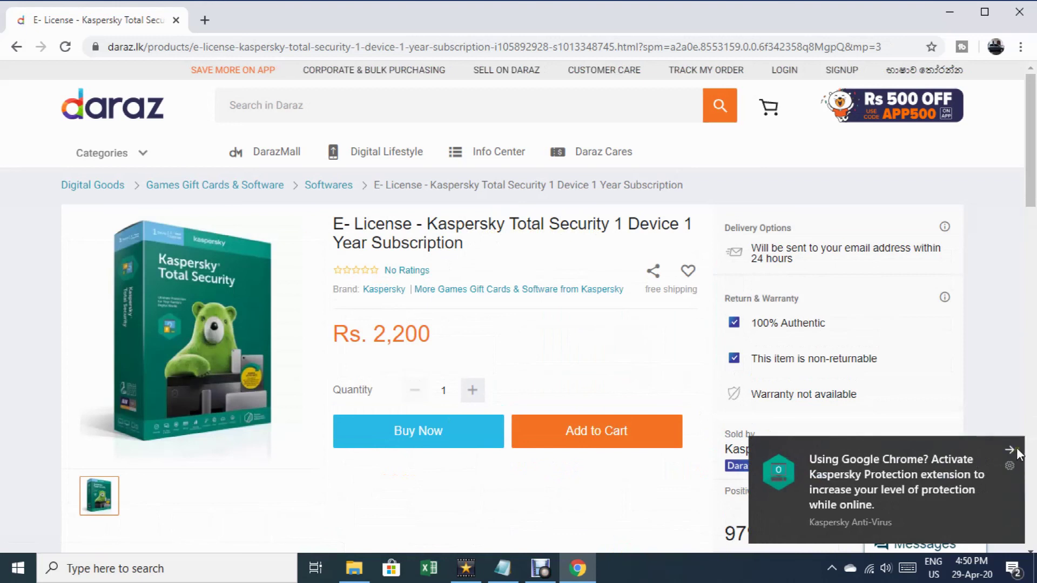
Close the Kaspersky notification and scroll through the Rs. 2,200 Total Security product page
left_click(1010, 450)
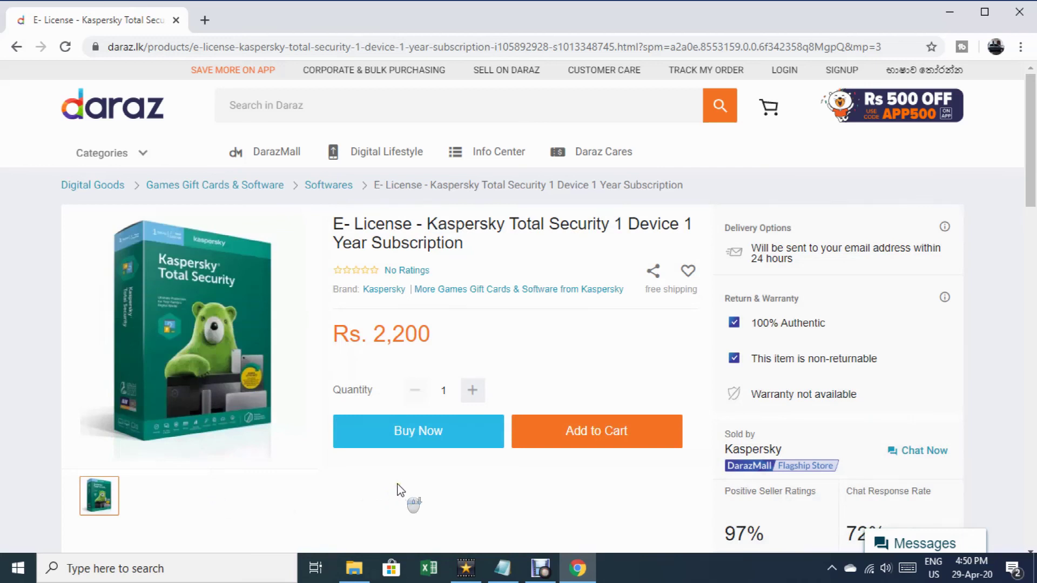
scroll(400, 490, "down", 15)
scroll(399, 484, "down", 4)
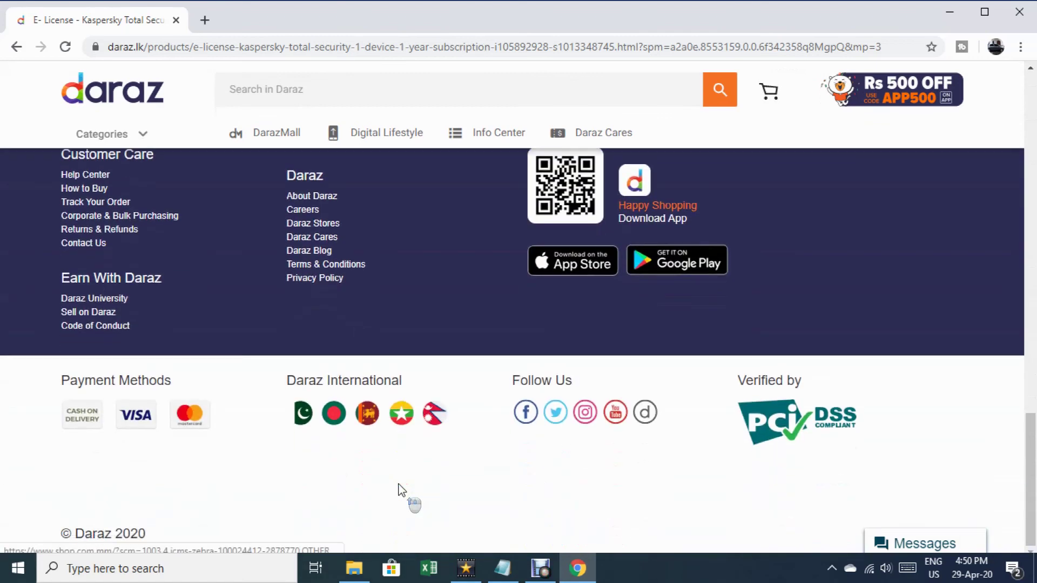
scroll(400, 490, "up", 20)
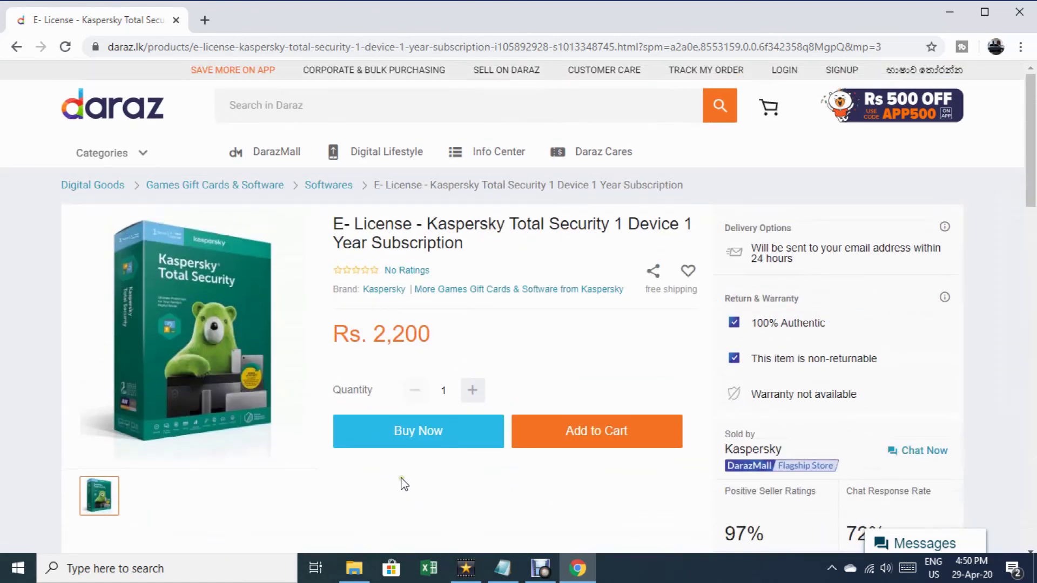